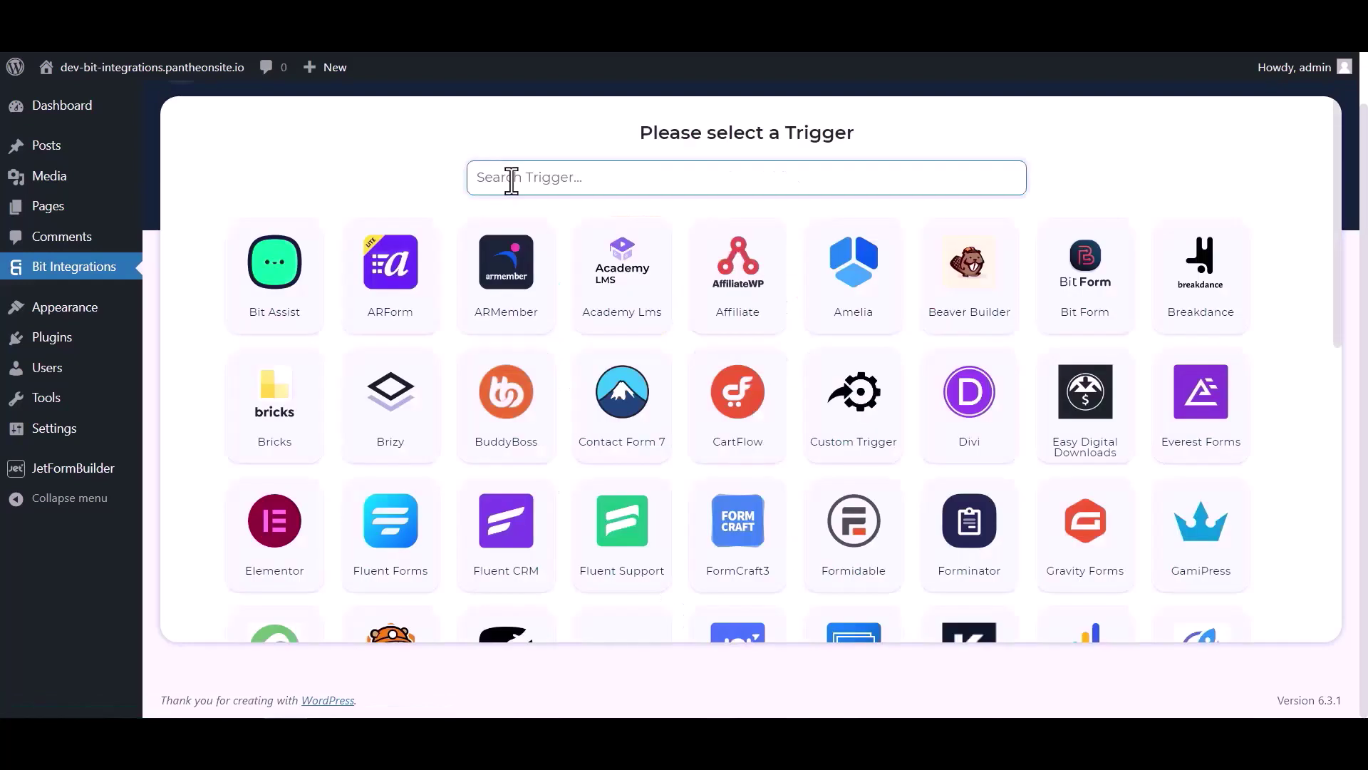
# Pick JetForm Builder as the trigger by searching 'jet', copy its webhook URL and start Fetch
pyautogui.click(510, 180)
pyautogui.write('jet')
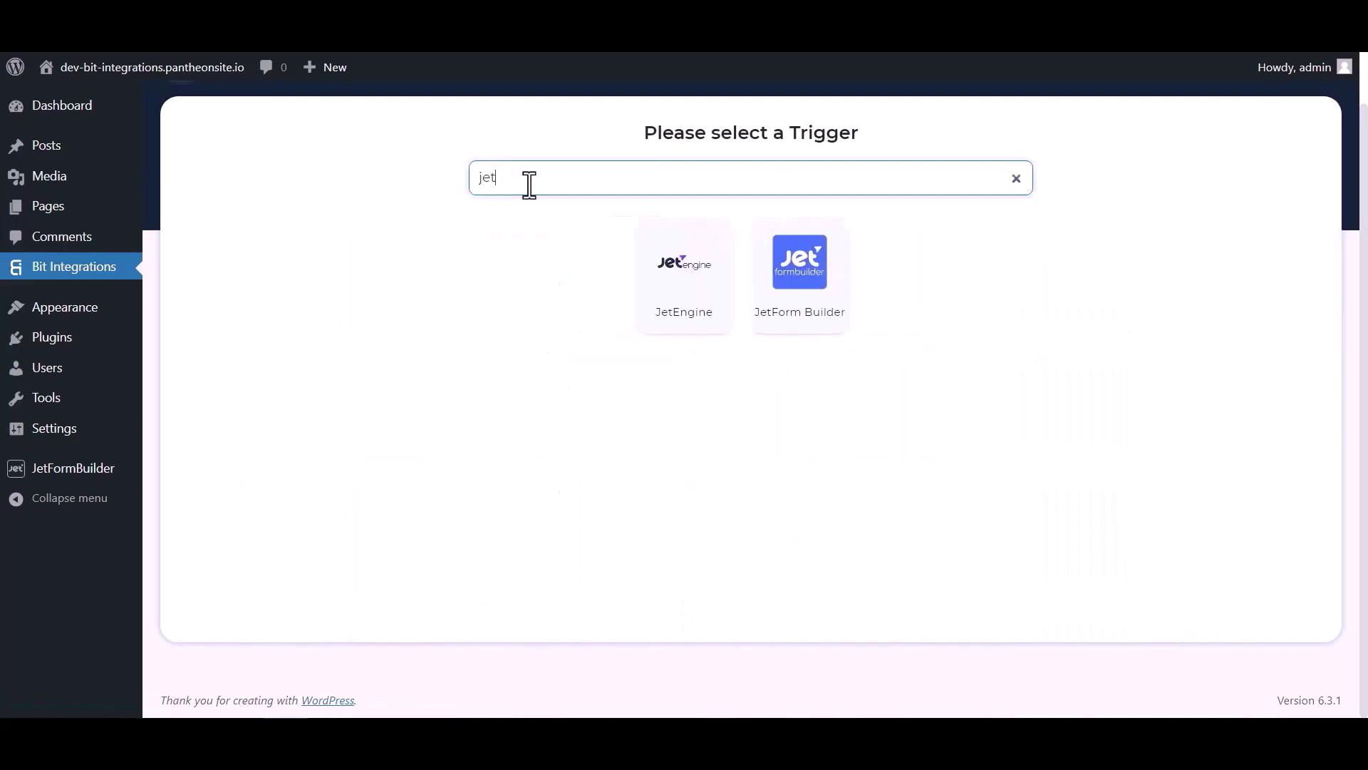
pyautogui.click(803, 306)
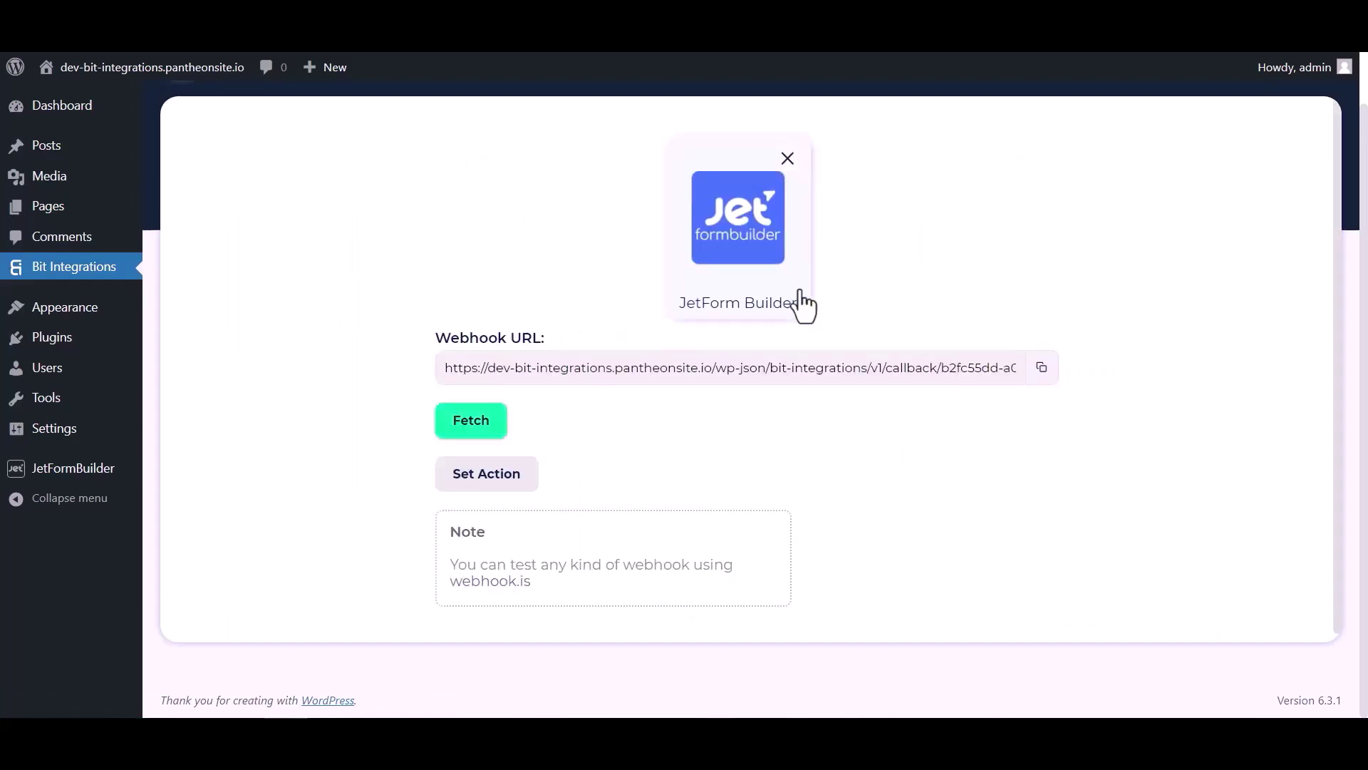
pyautogui.click(1042, 368)
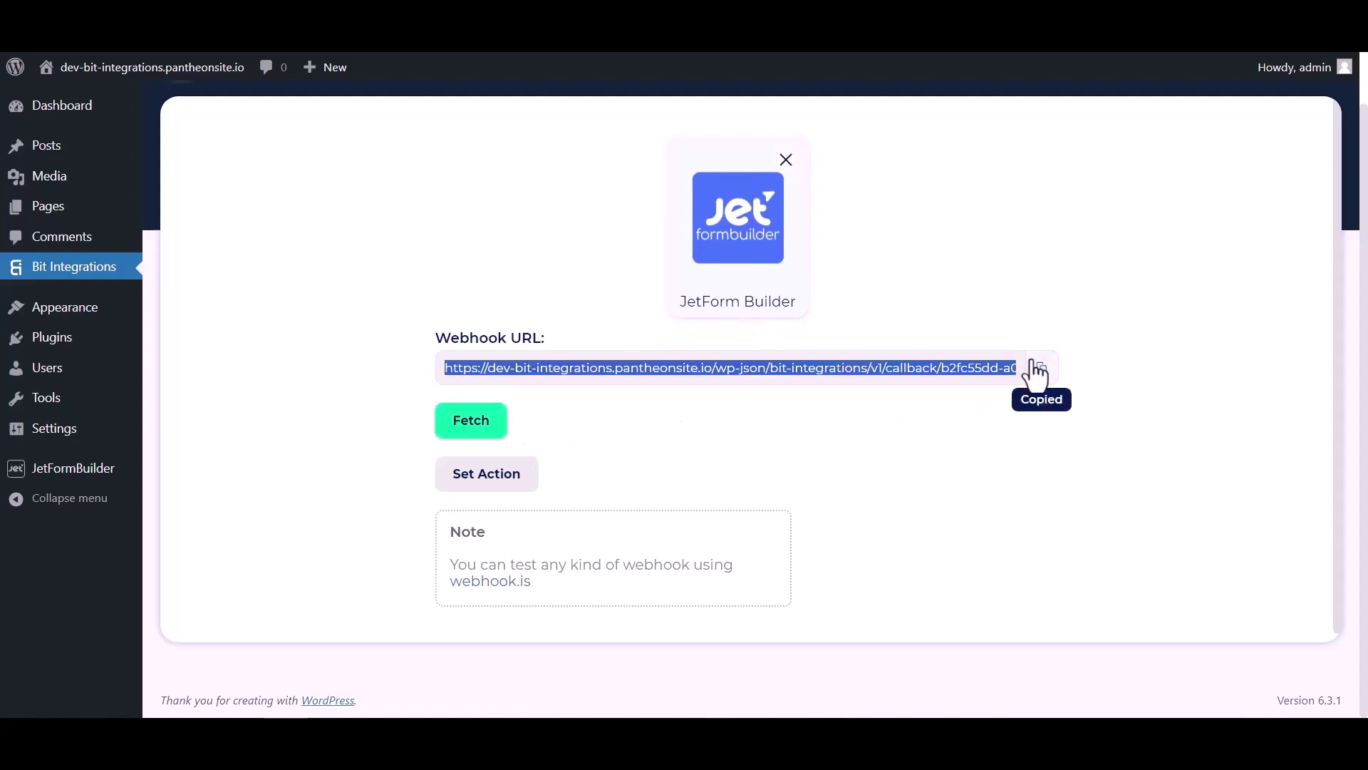
pyautogui.click(480, 427)
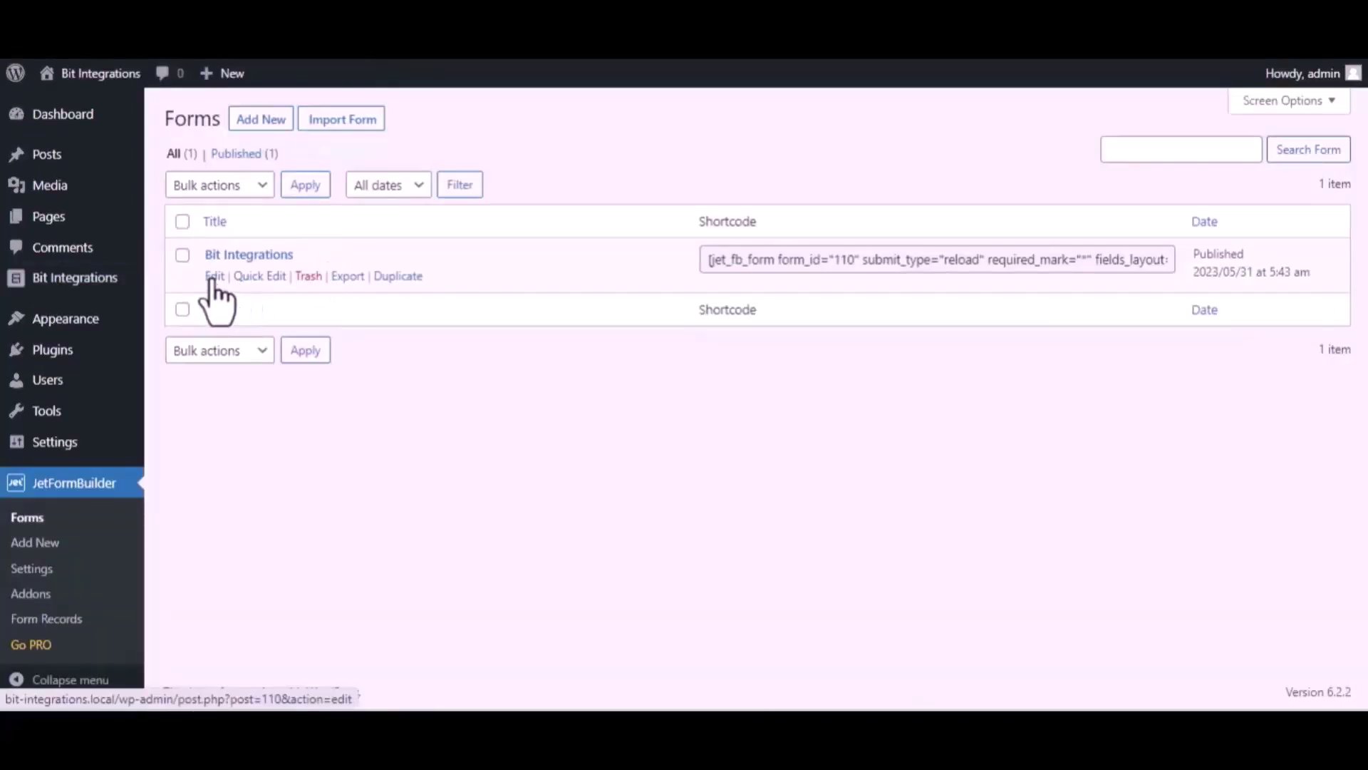
# In the Bit Integrations form's settings, set the first Post Submit Action to Call Webhook
pyautogui.click(214, 276)
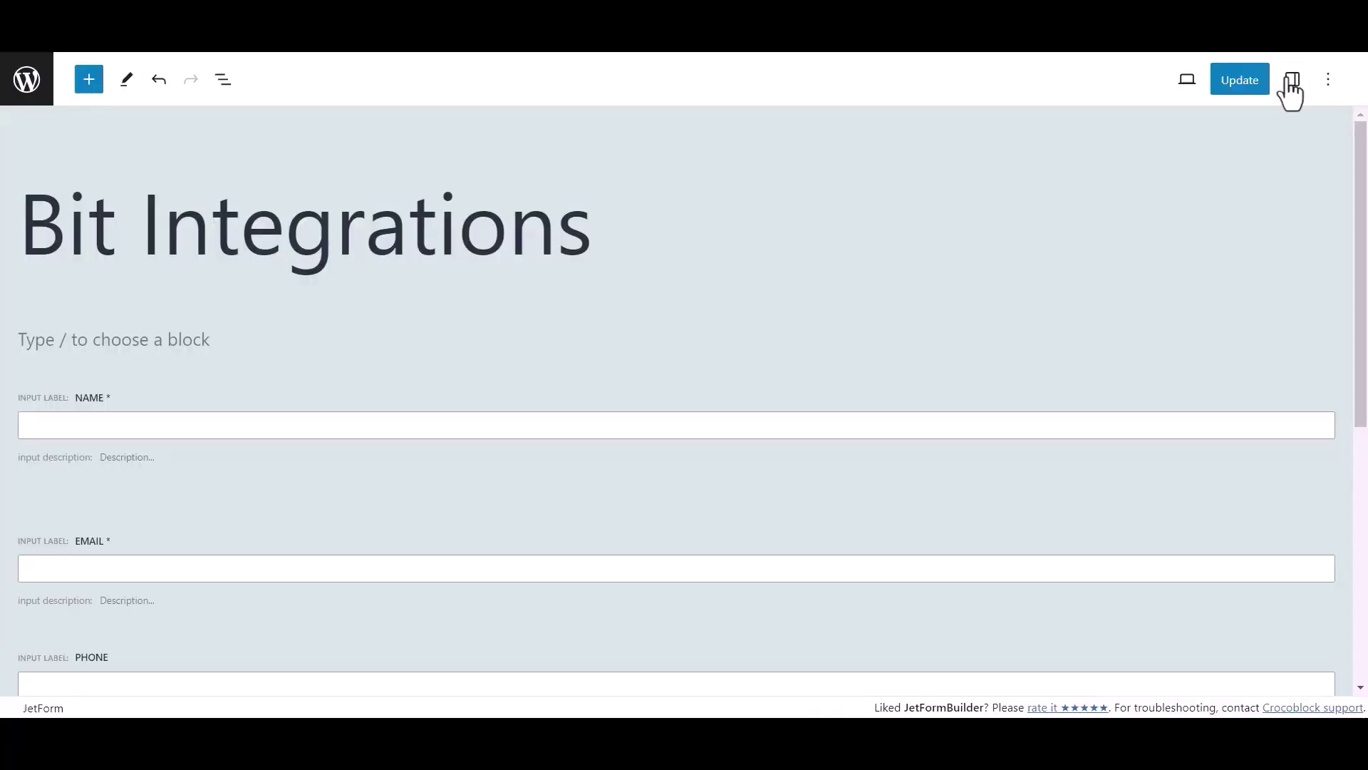
pyautogui.click(1290, 80)
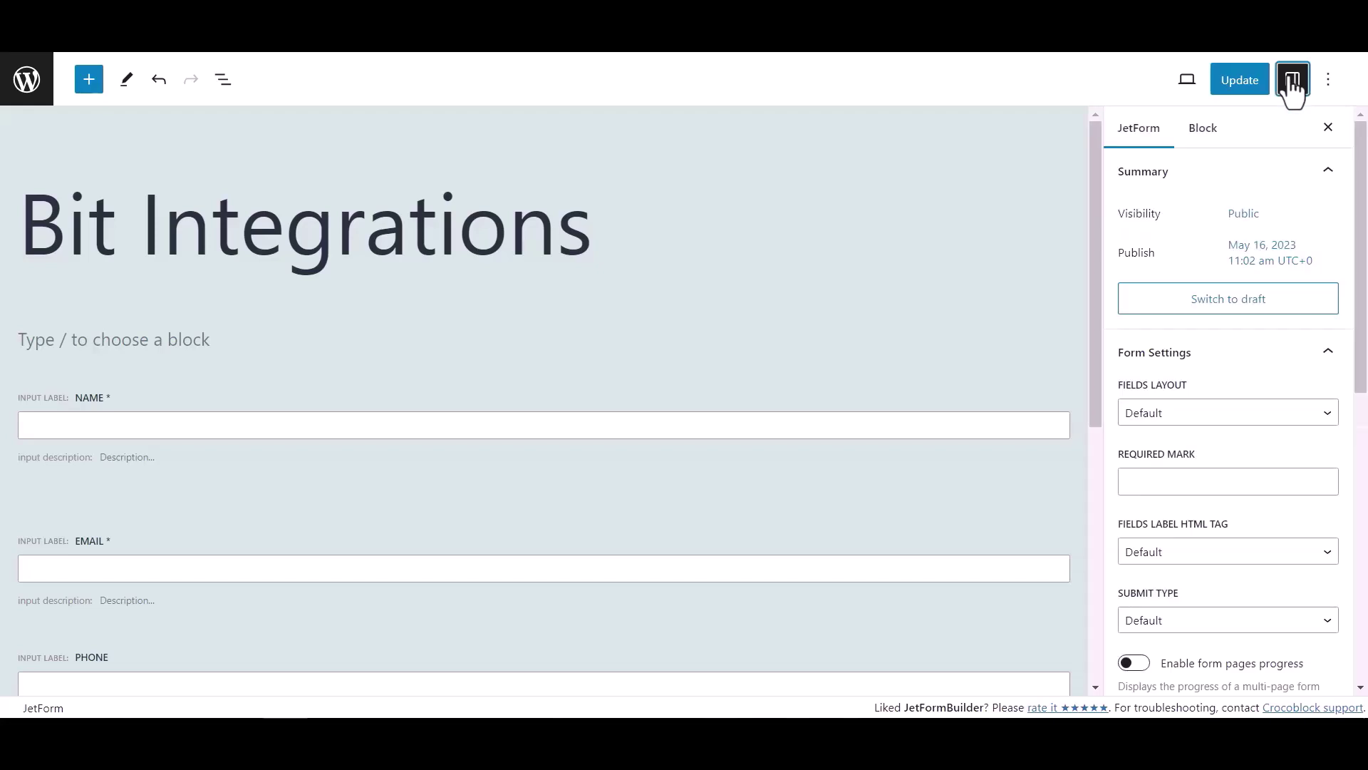
pyautogui.scroll(-6, 1188, 395)
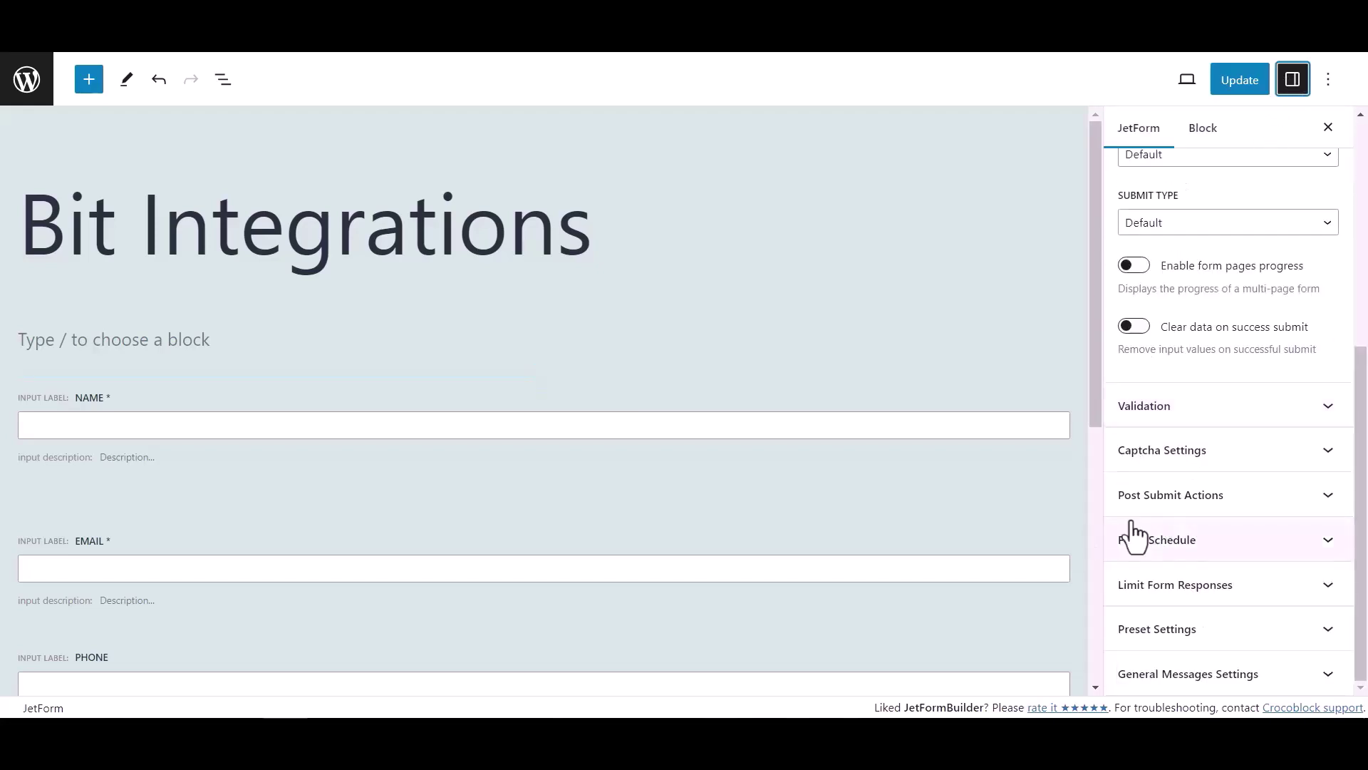
pyautogui.click(1283, 503)
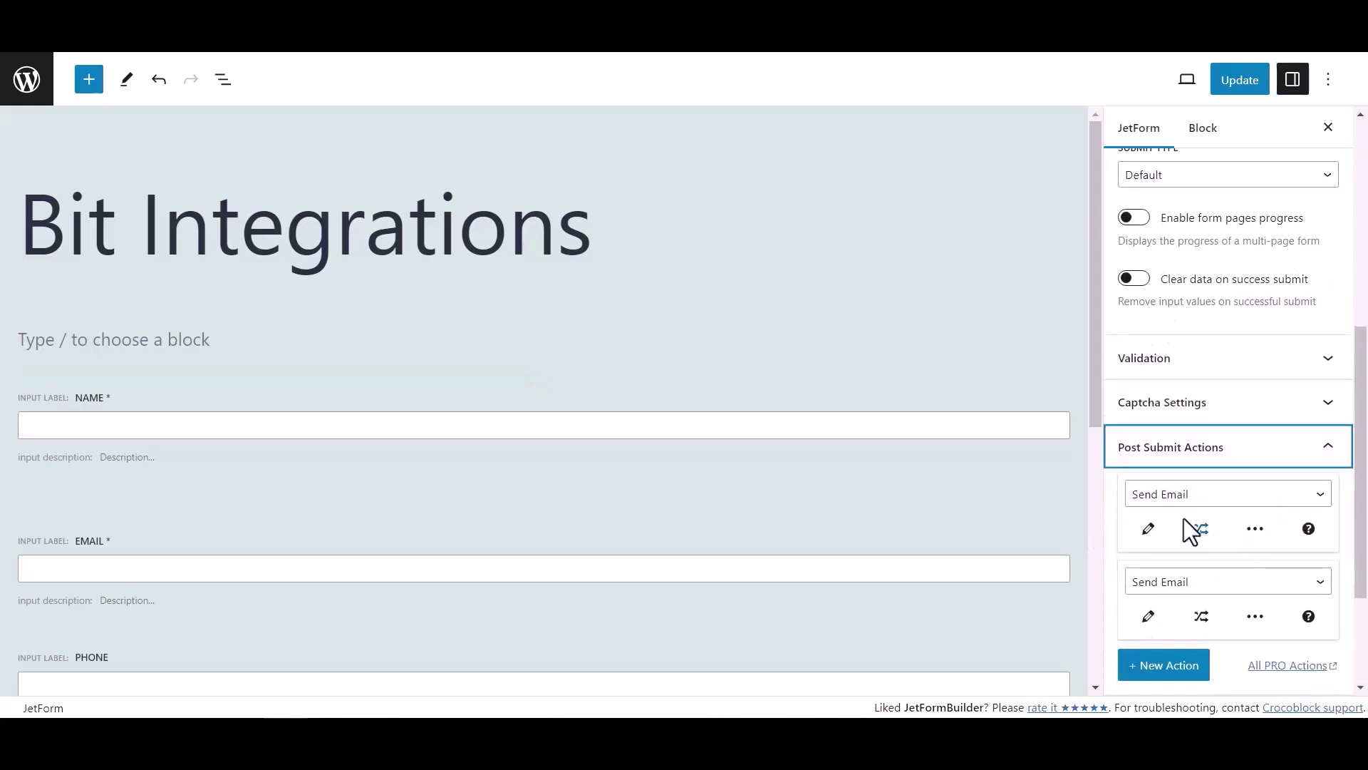
pyautogui.click(1183, 499)
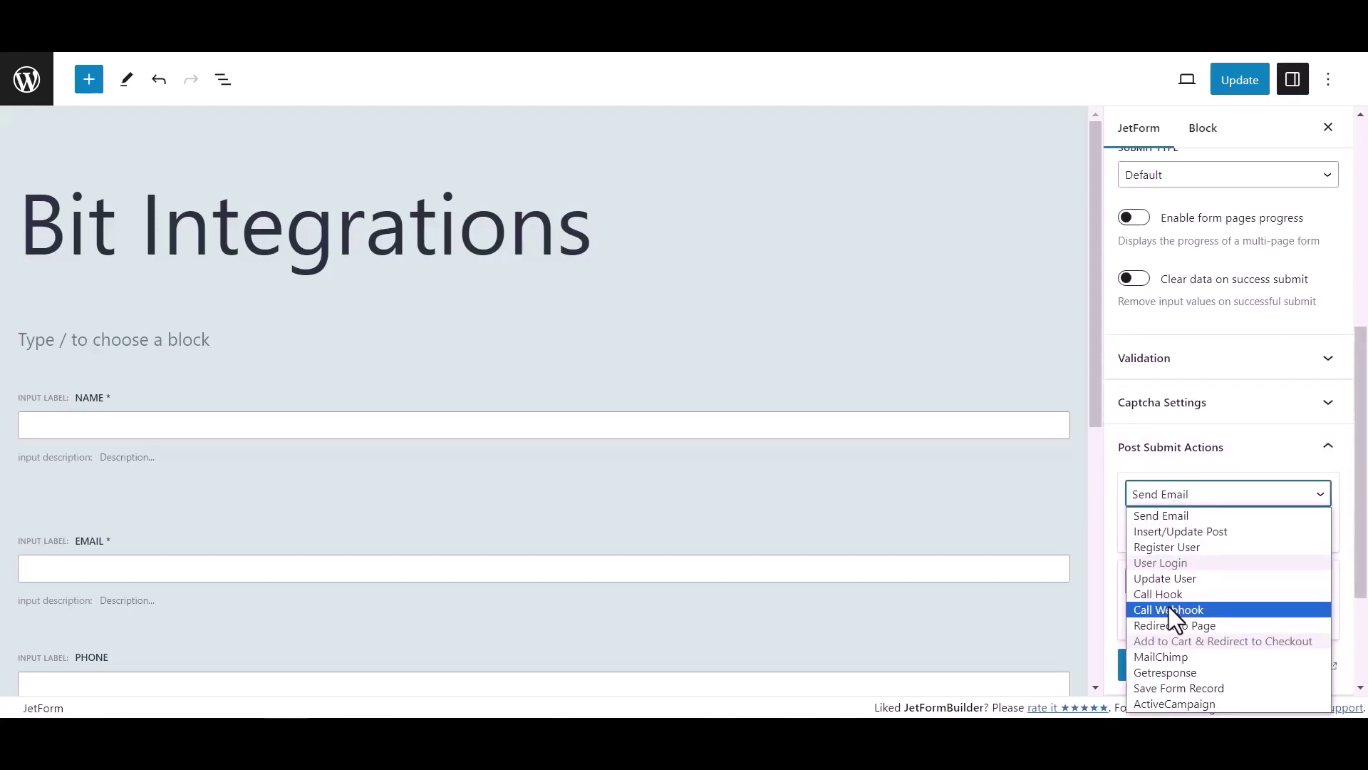
pyautogui.click(1168, 609)
# Paste the copied webhook URL into the Call Webhook action and update the form
pyautogui.click(1161, 530)
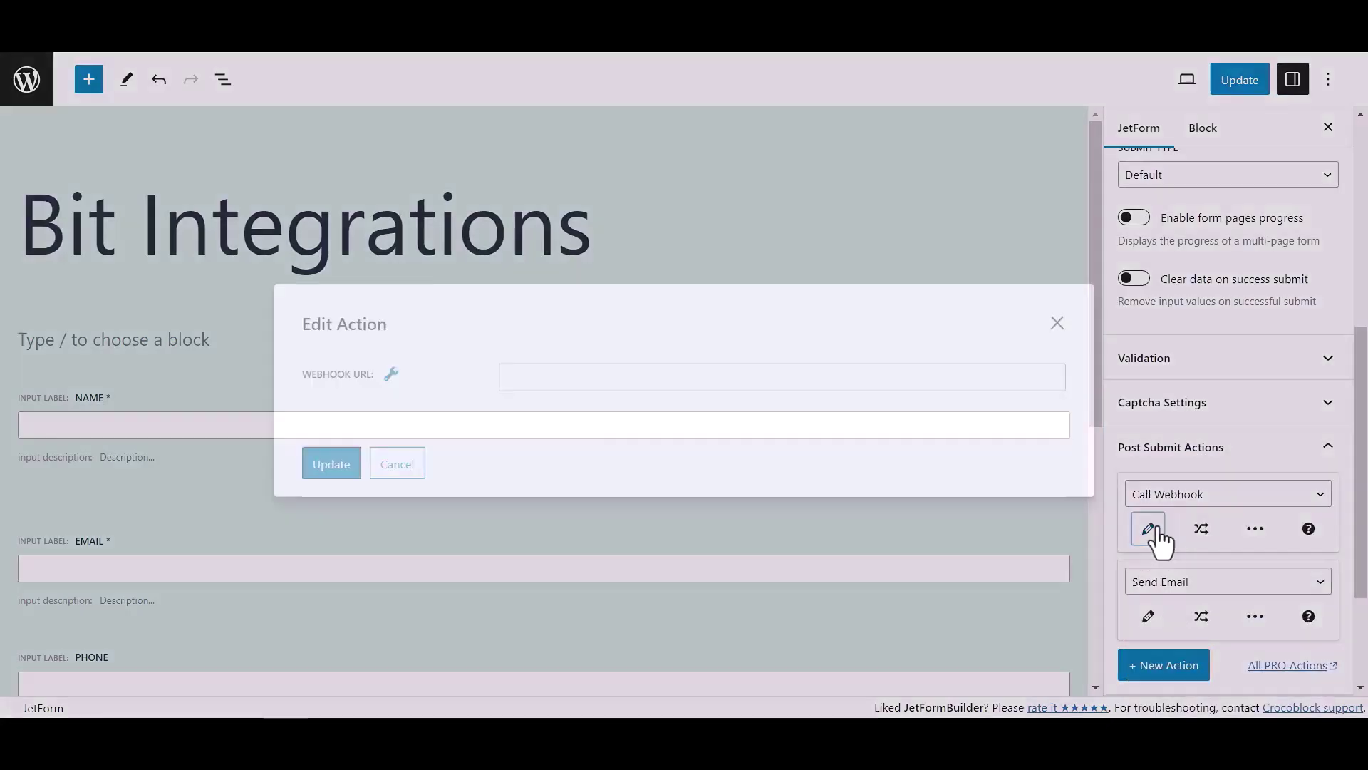
pyautogui.click(632, 378)
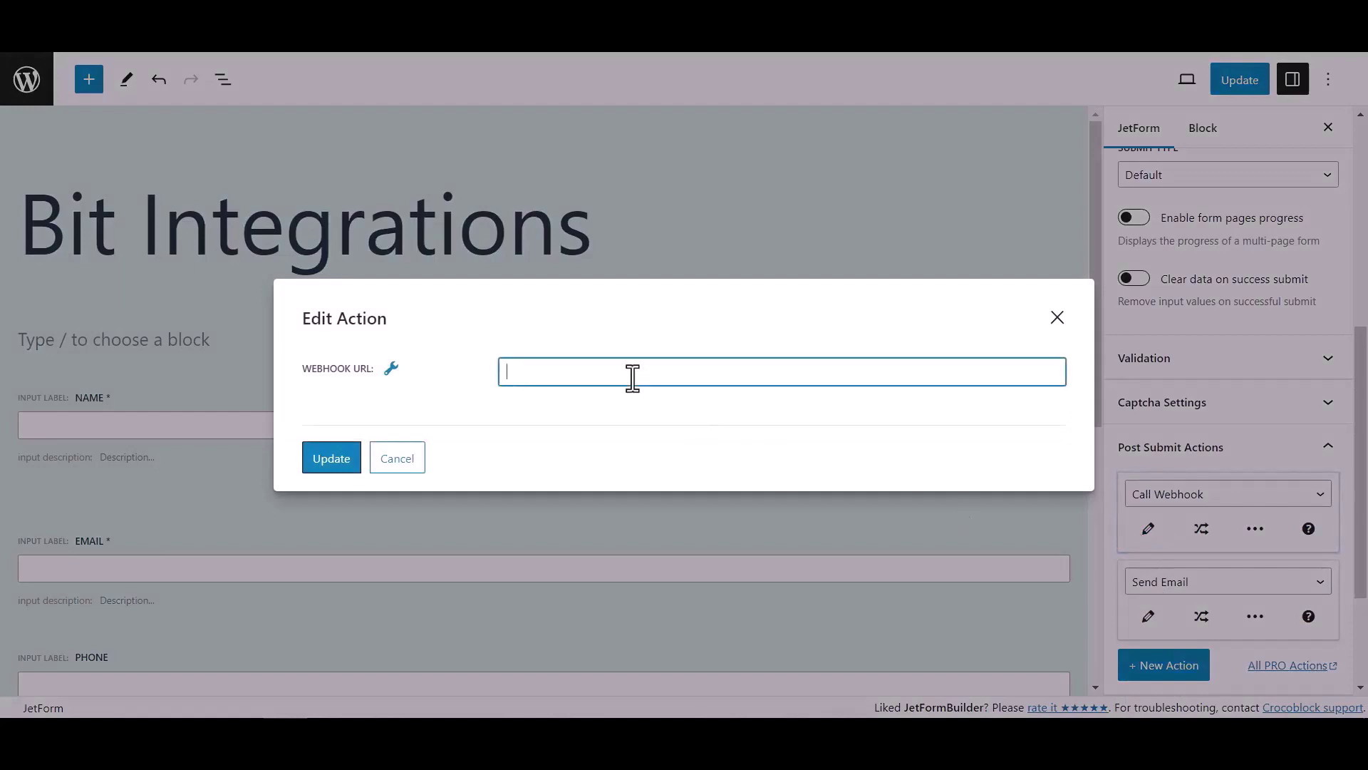
pyautogui.hotkey('ctrl', 'v')
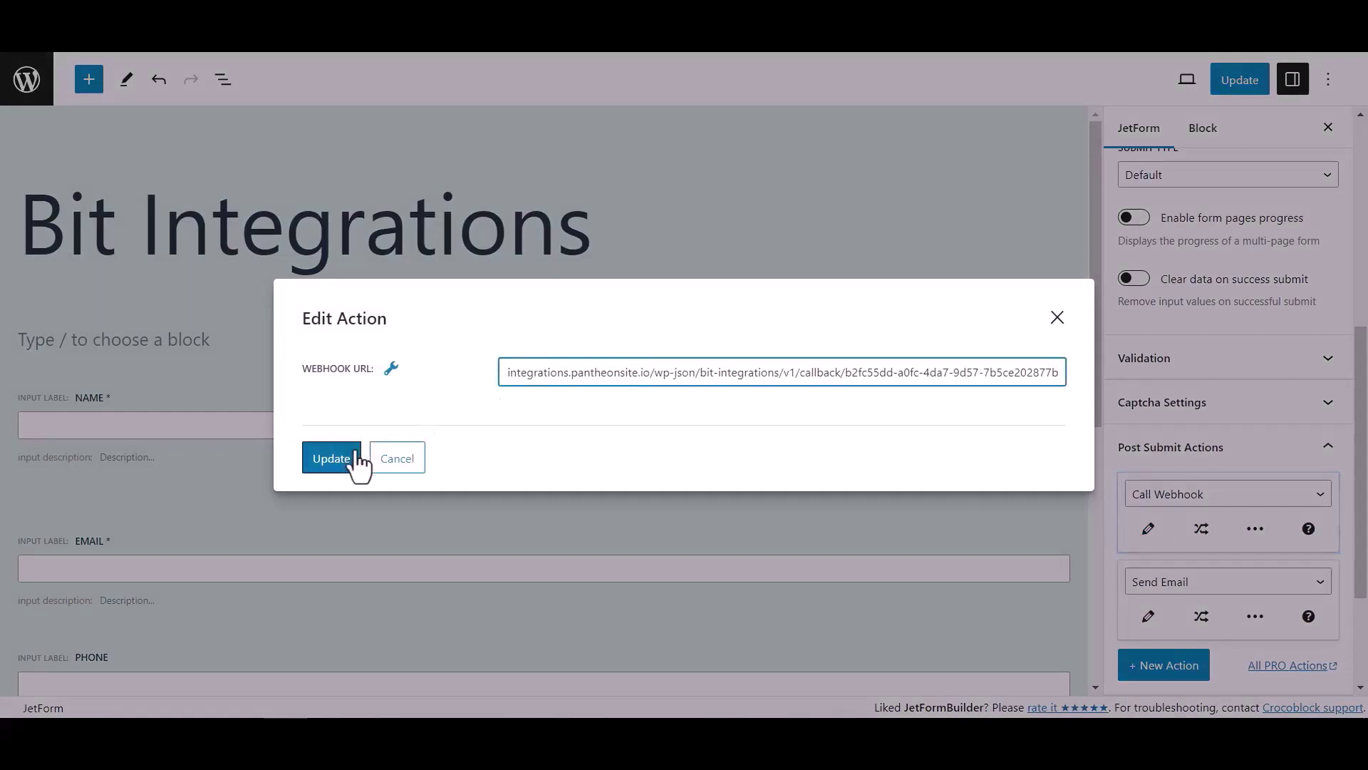
pyautogui.click(354, 462)
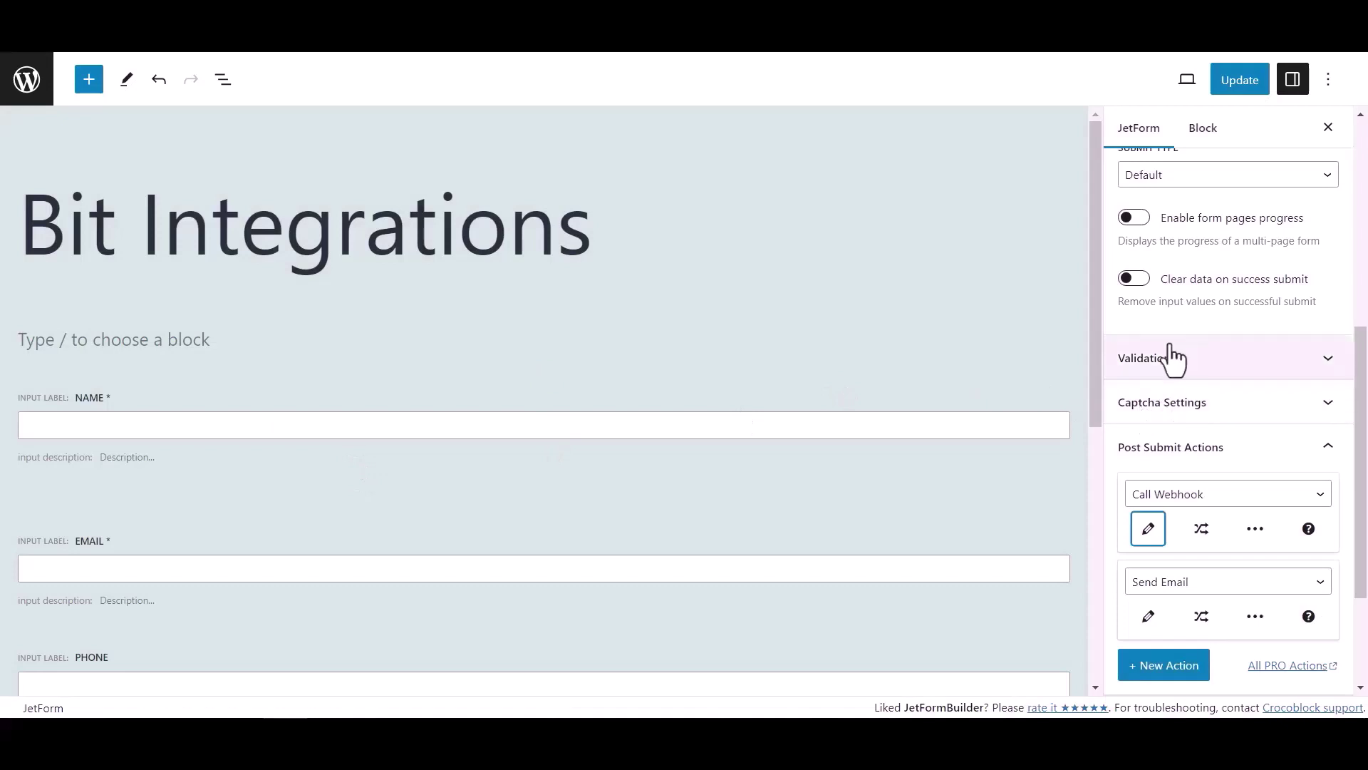
pyautogui.click(1251, 87)
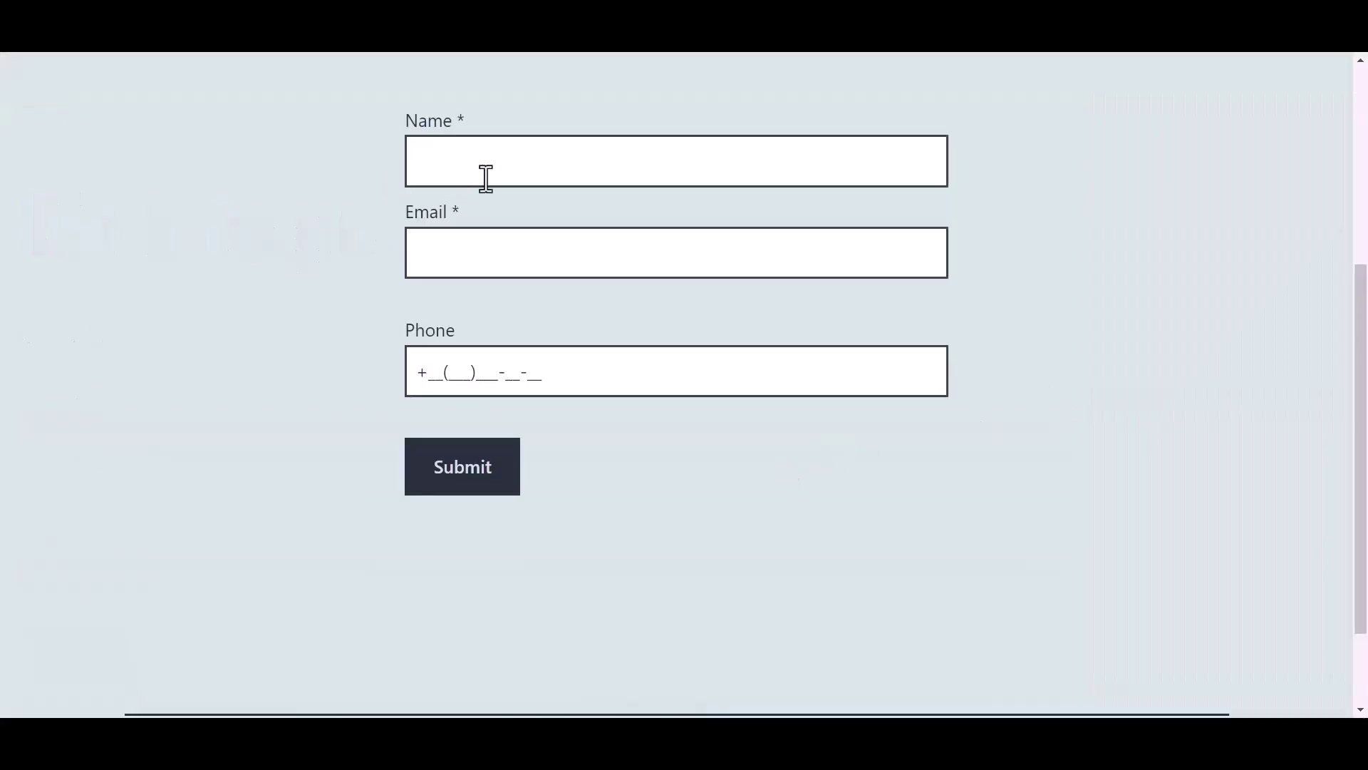
# Fill the form with name 'Bit Integrations', a test e-mail address and a phone number, and submit
pyautogui.click(513, 163)
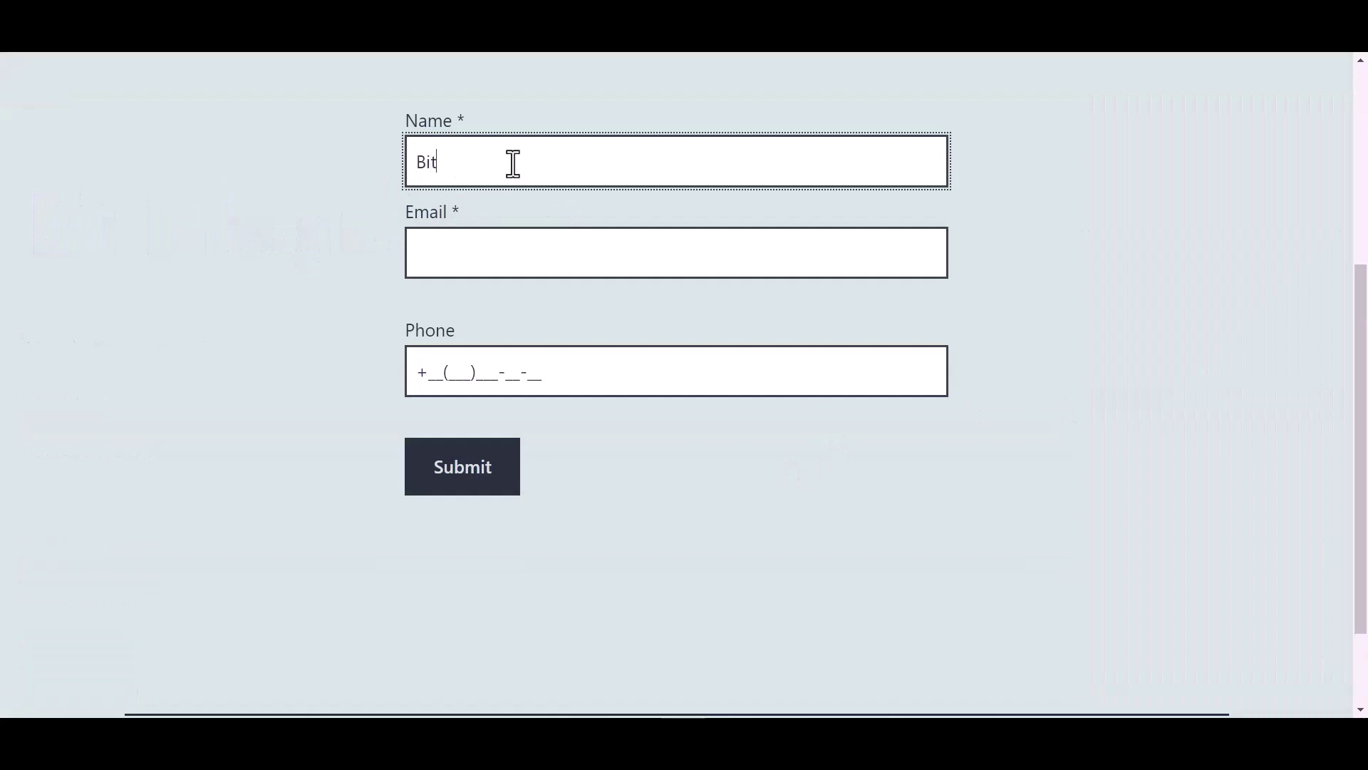
pyautogui.write('Bit Integrations')
pyautogui.press('Tab')
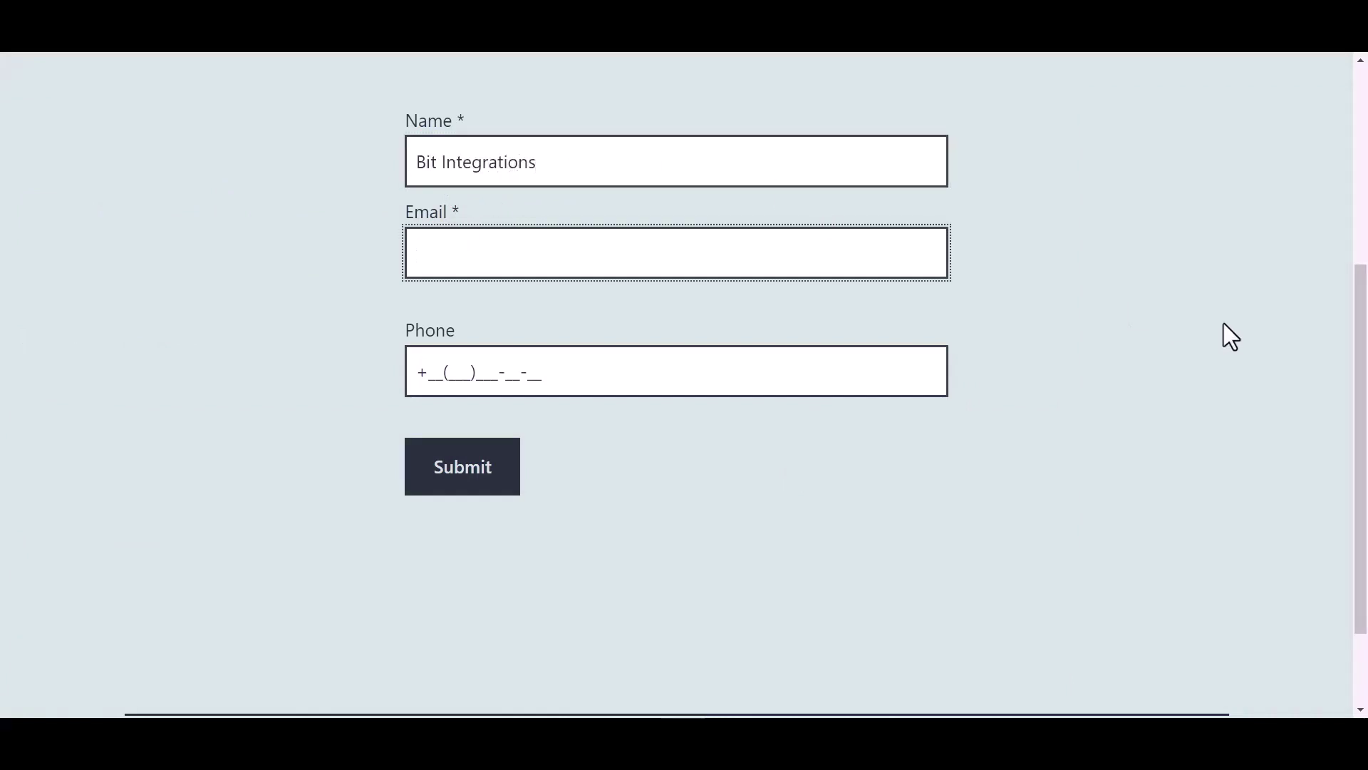
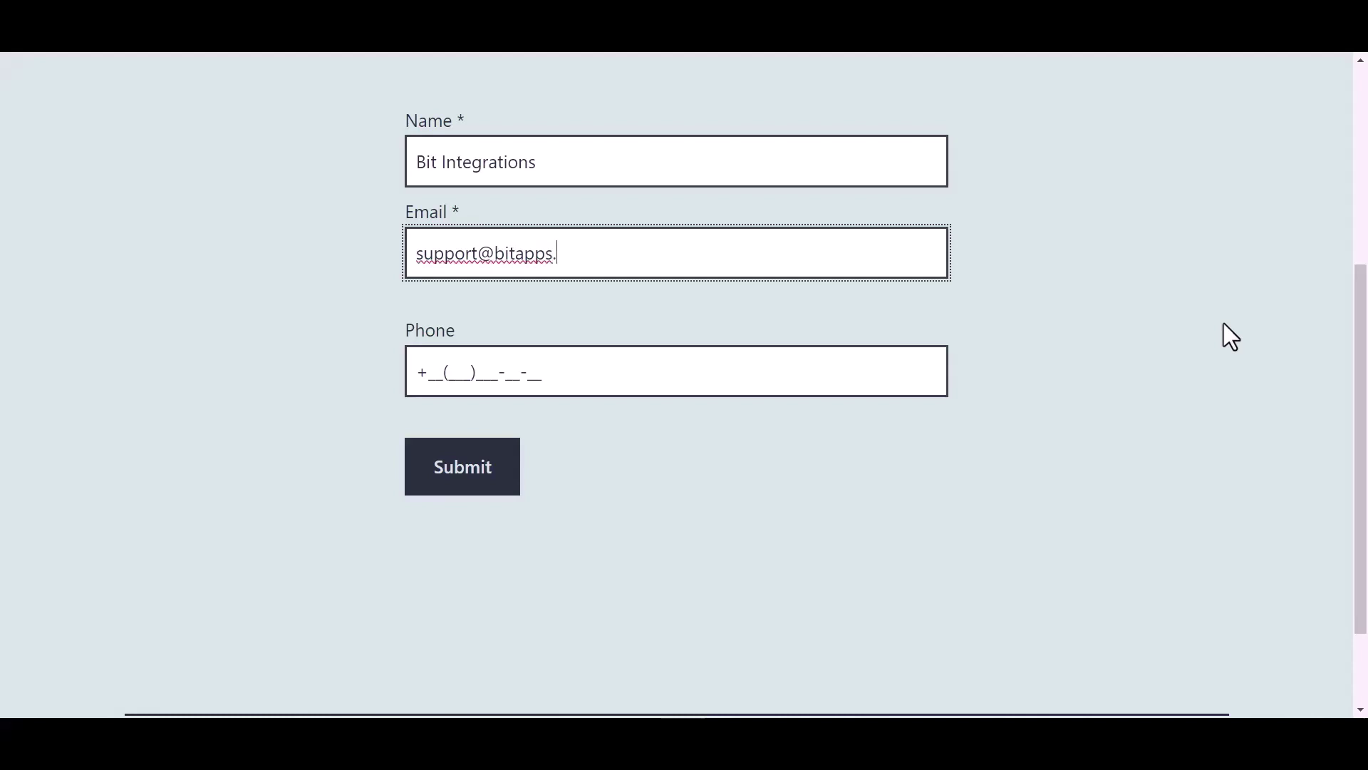
pyautogui.click(527, 371)
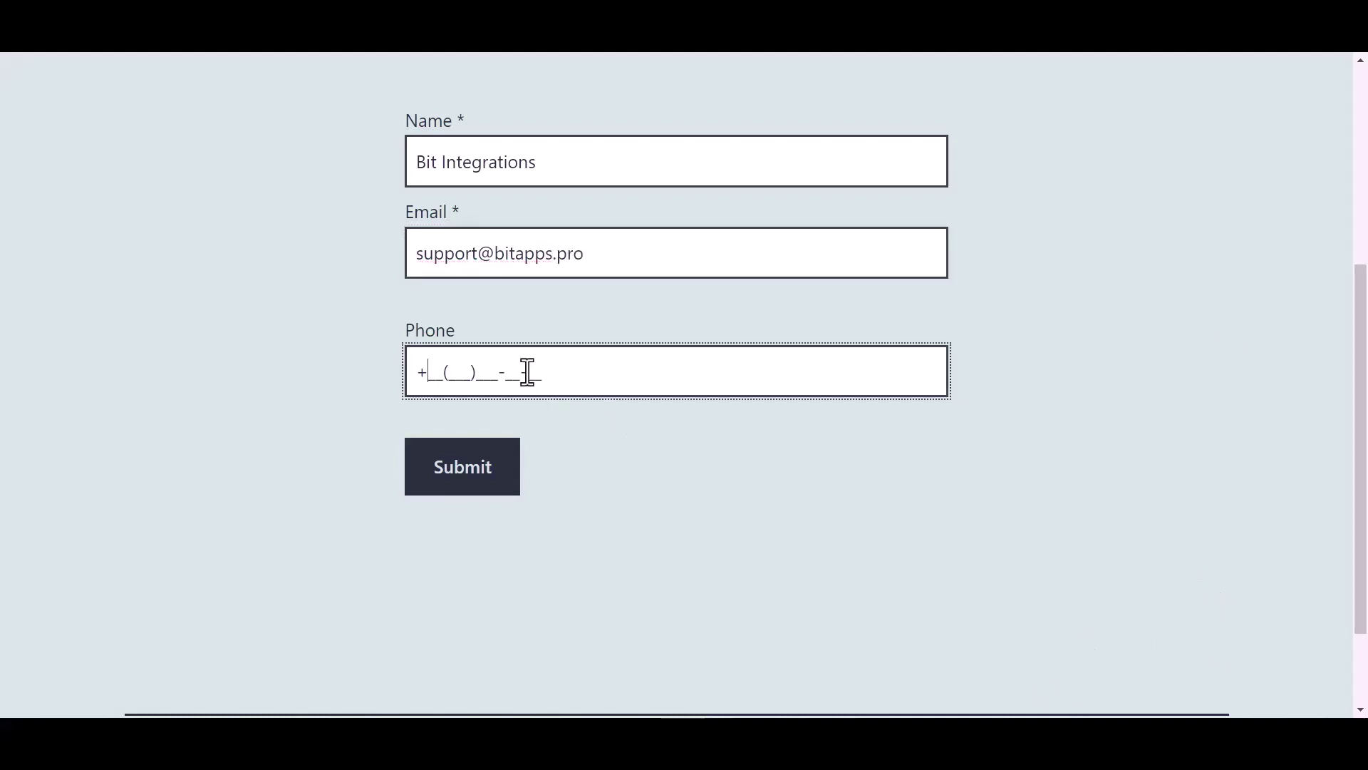
pyautogui.write('44(455)566-6')
pyautogui.click(470, 476)
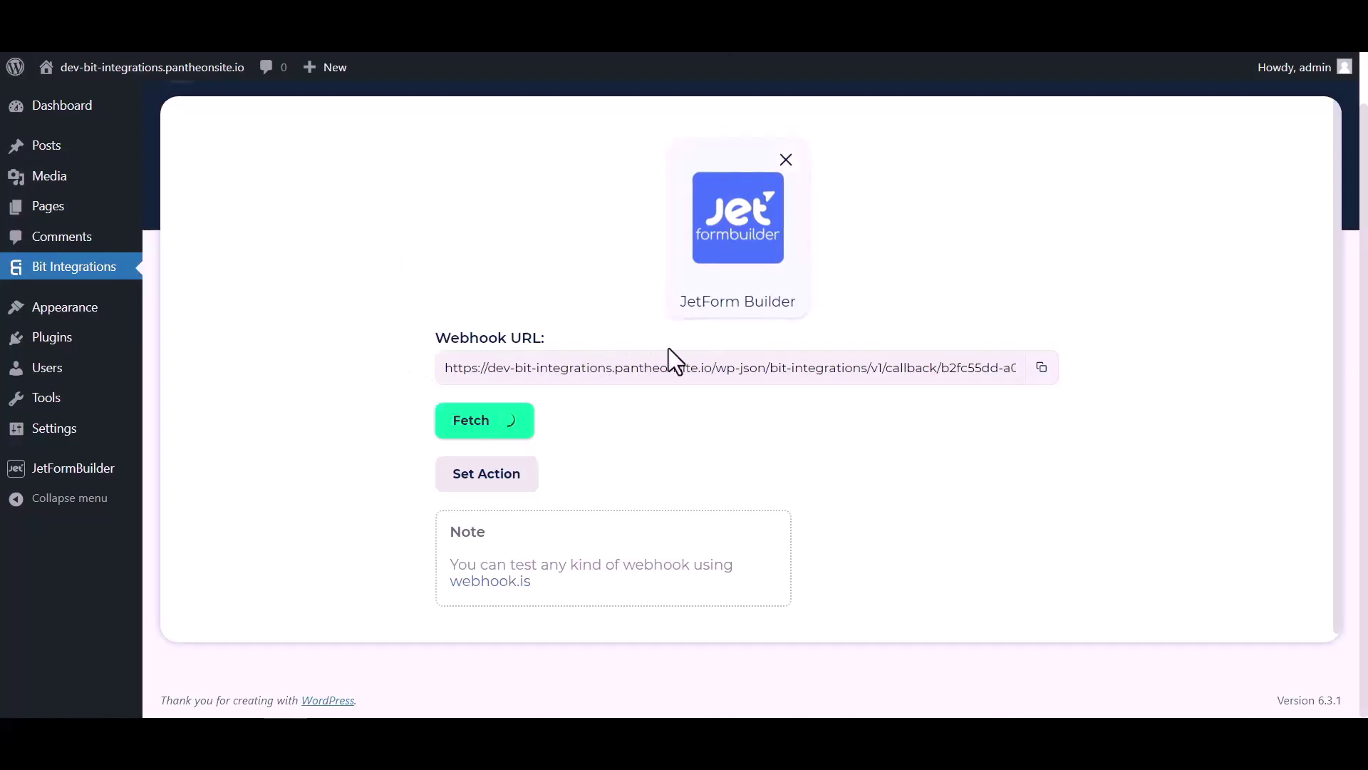
# Scroll through the fetched Value/Type table of the received test fields
pyautogui.scroll(-4, 707, 435)
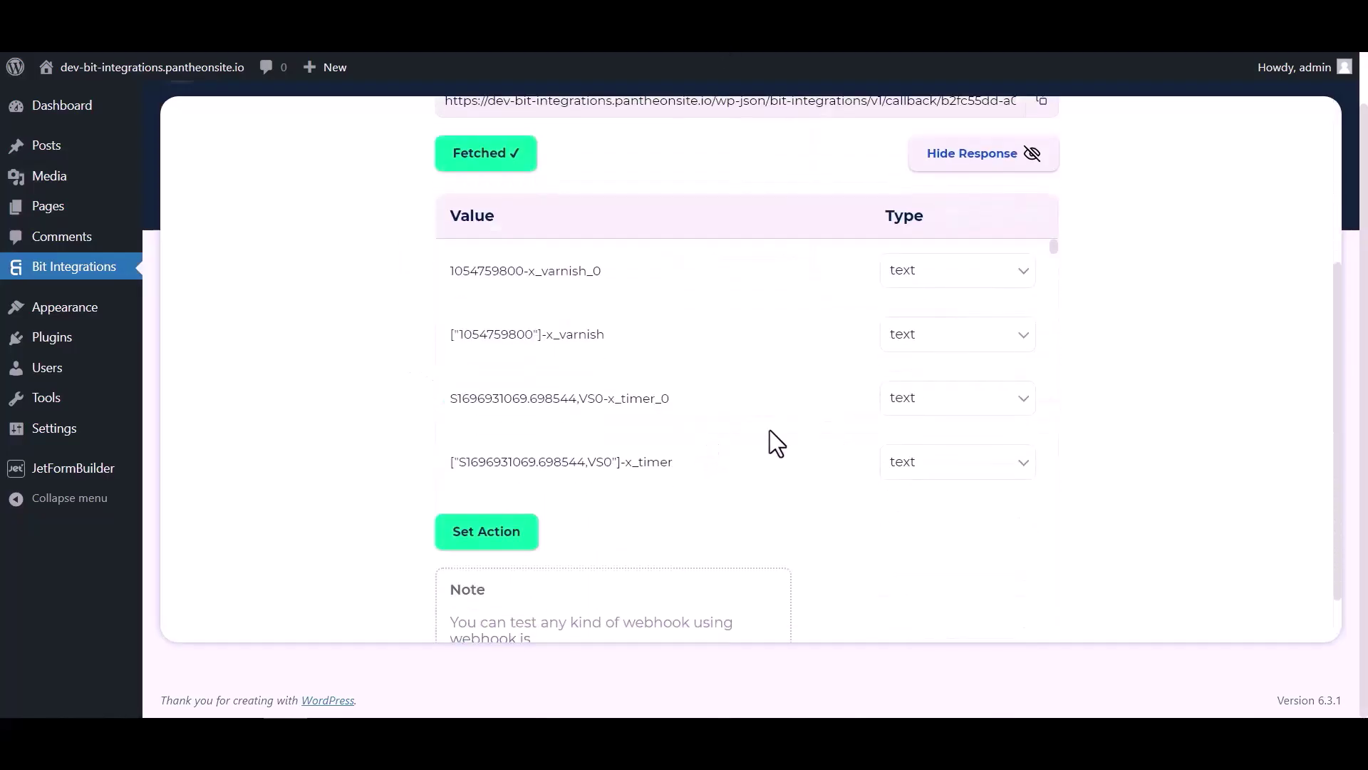
pyautogui.scroll(-6, 743, 297)
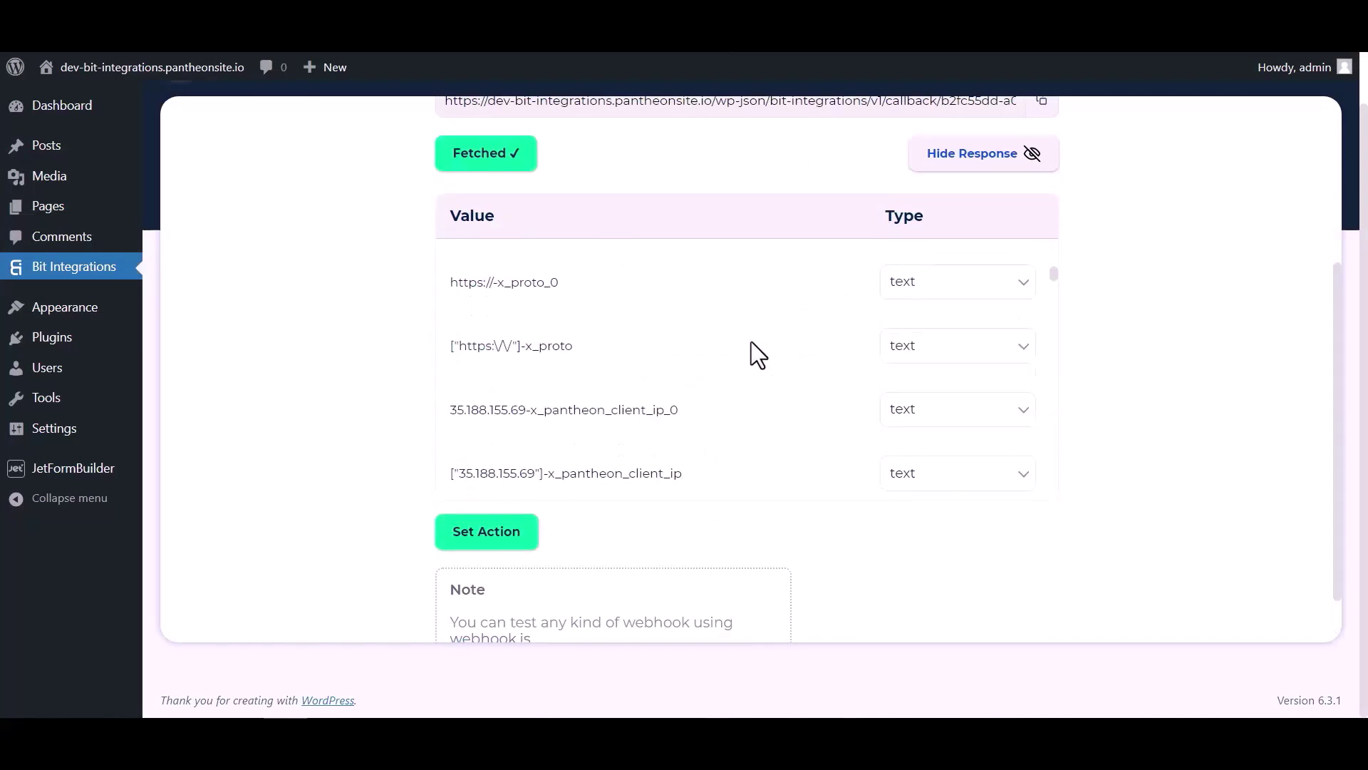
pyautogui.scroll(-10, 751, 349)
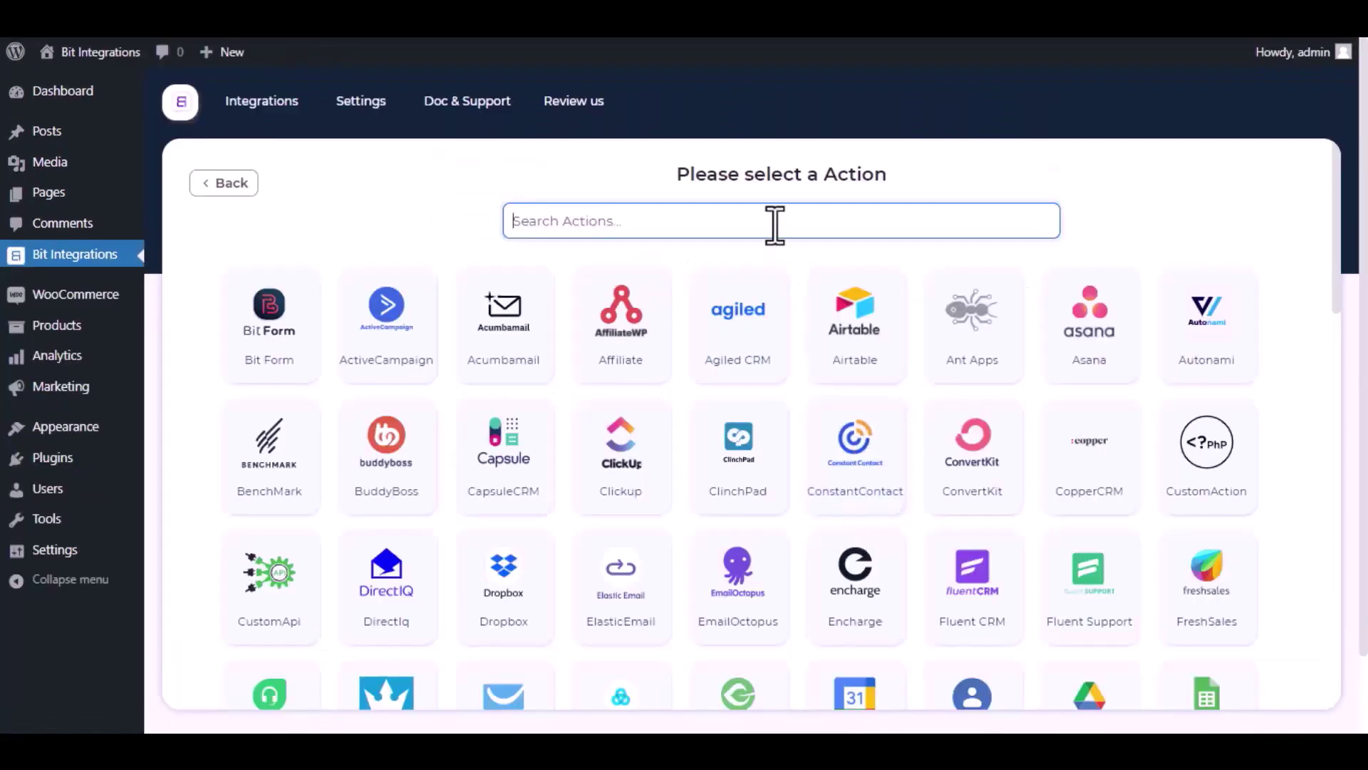
# Select GetResponse as the action via a 'getre' search and follow the GetResponse API Token link
pyautogui.write('getrespo')
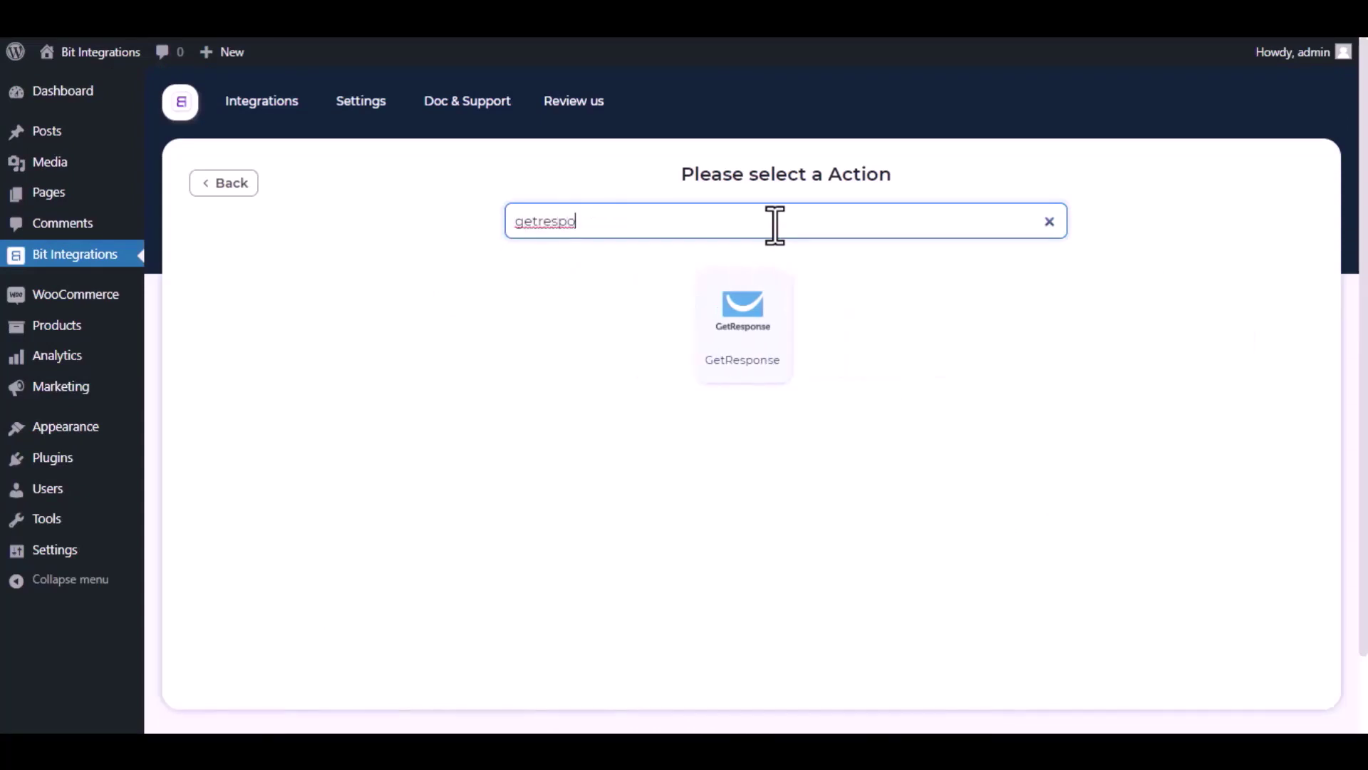
pyautogui.click(756, 326)
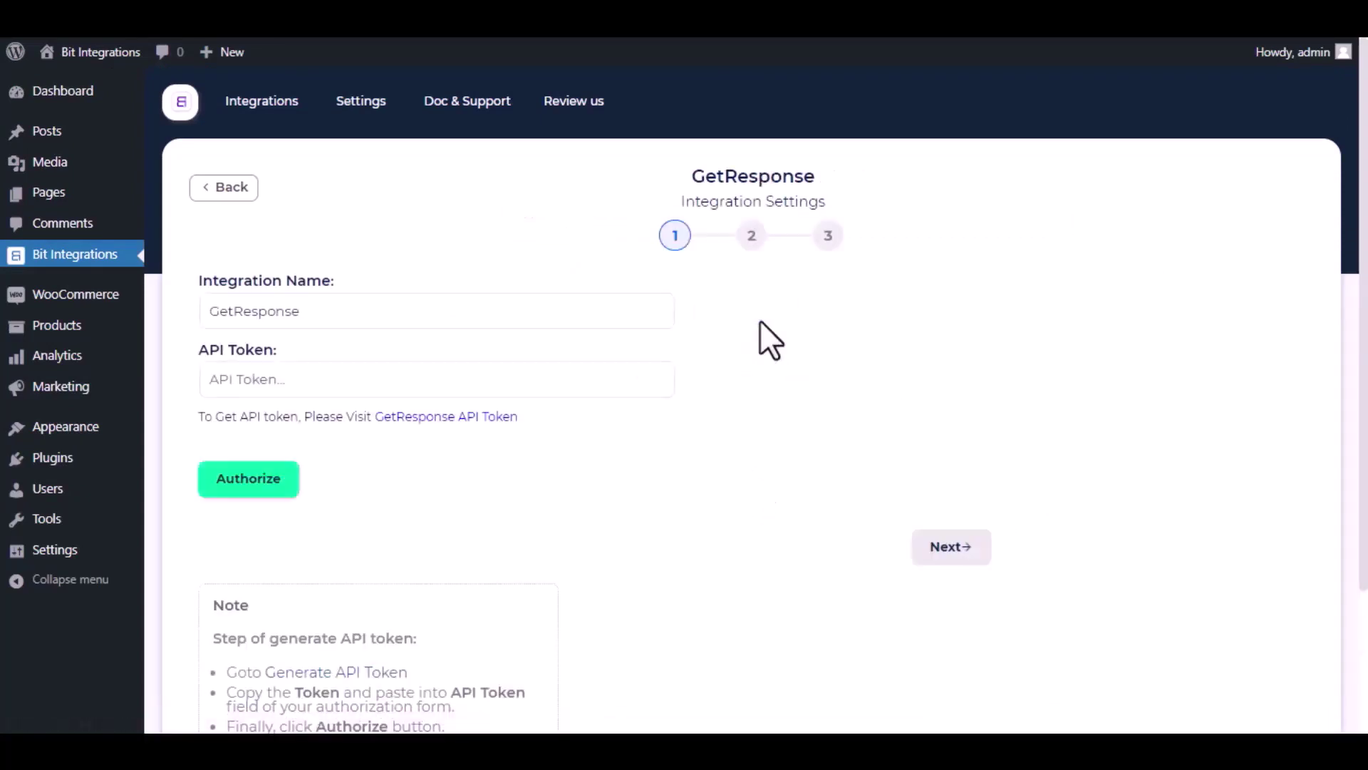
pyautogui.moveTo(364, 311); pyautogui.dragTo(165, 309)
pyautogui.click(165, 310)
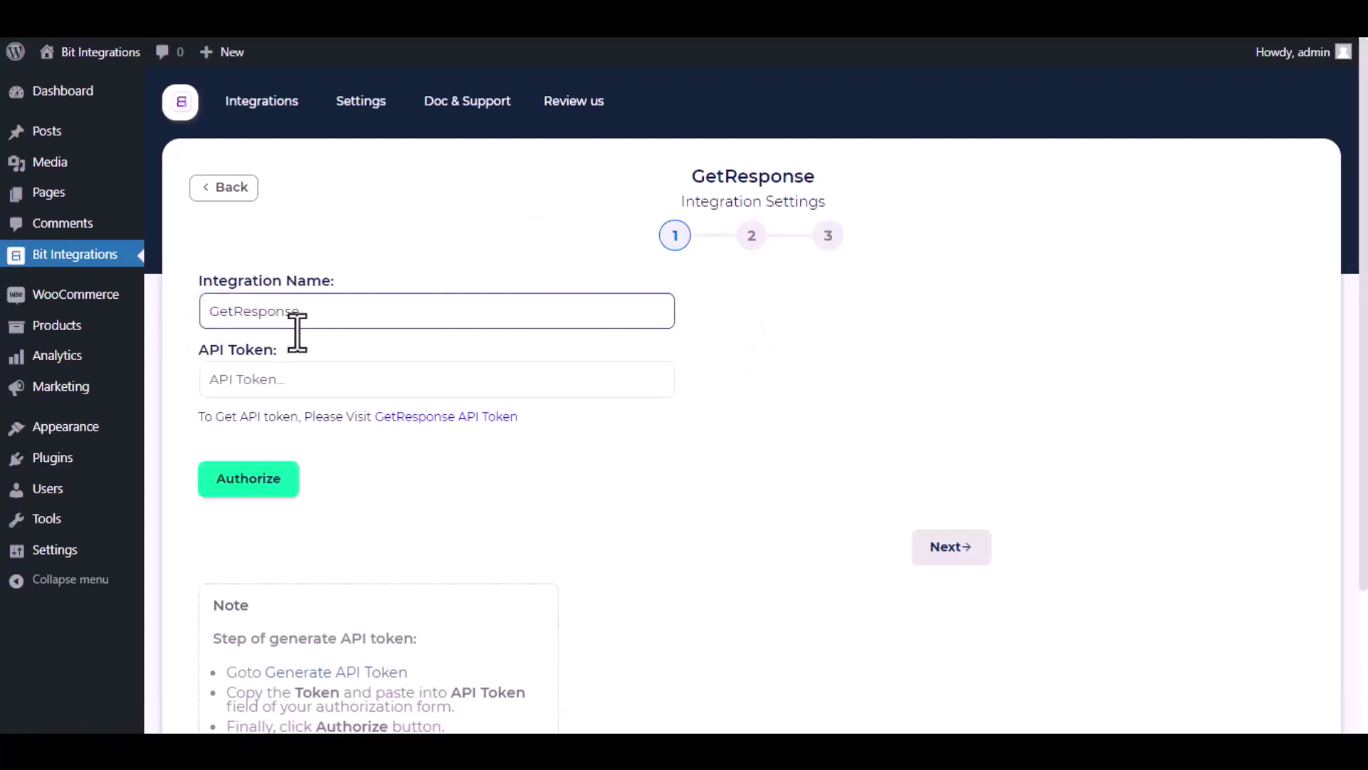
pyautogui.moveTo(185, 412); pyautogui.dragTo(374, 420)
pyautogui.click(382, 438)
# Under Integrations > API, generate a key named 'Bit Integrations' and copy it
pyautogui.click(399, 417)
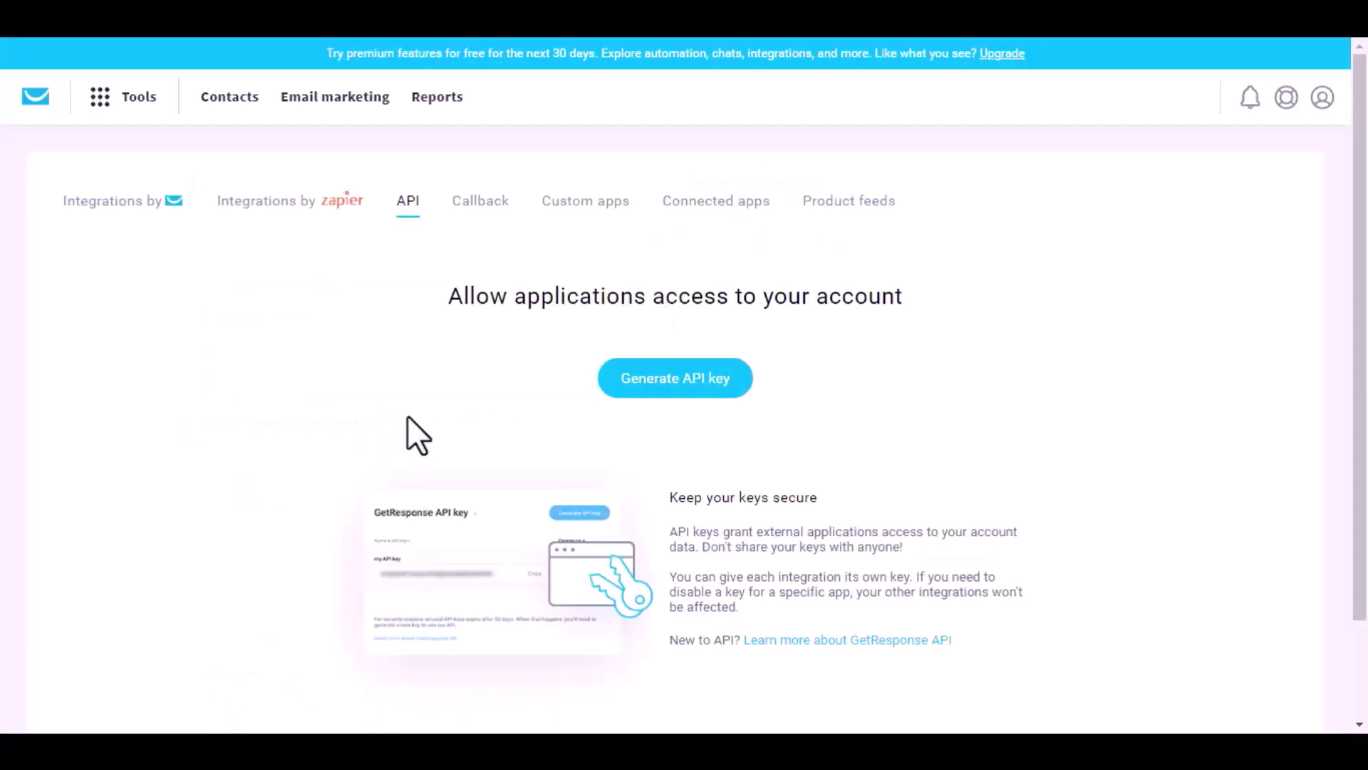
pyautogui.click(683, 394)
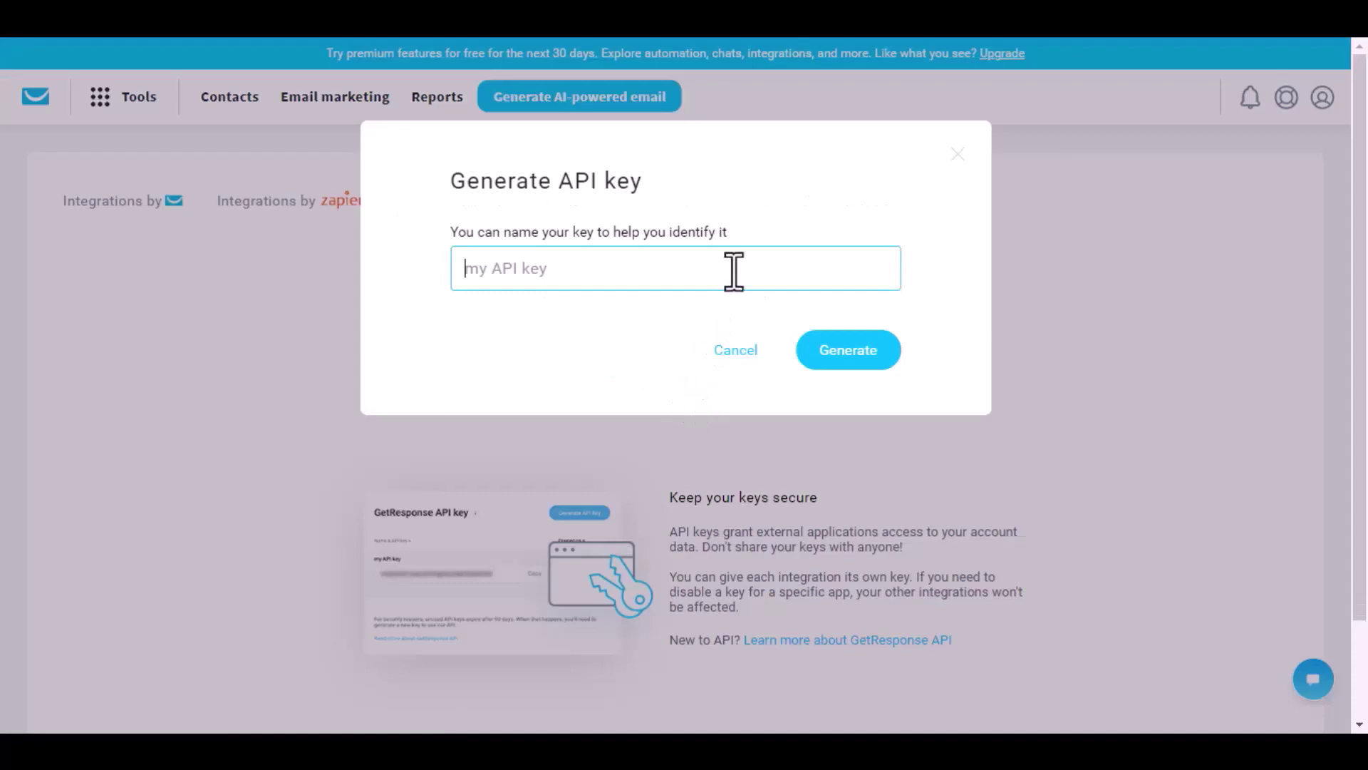
pyautogui.write('Bit Integrations')
pyautogui.click(873, 360)
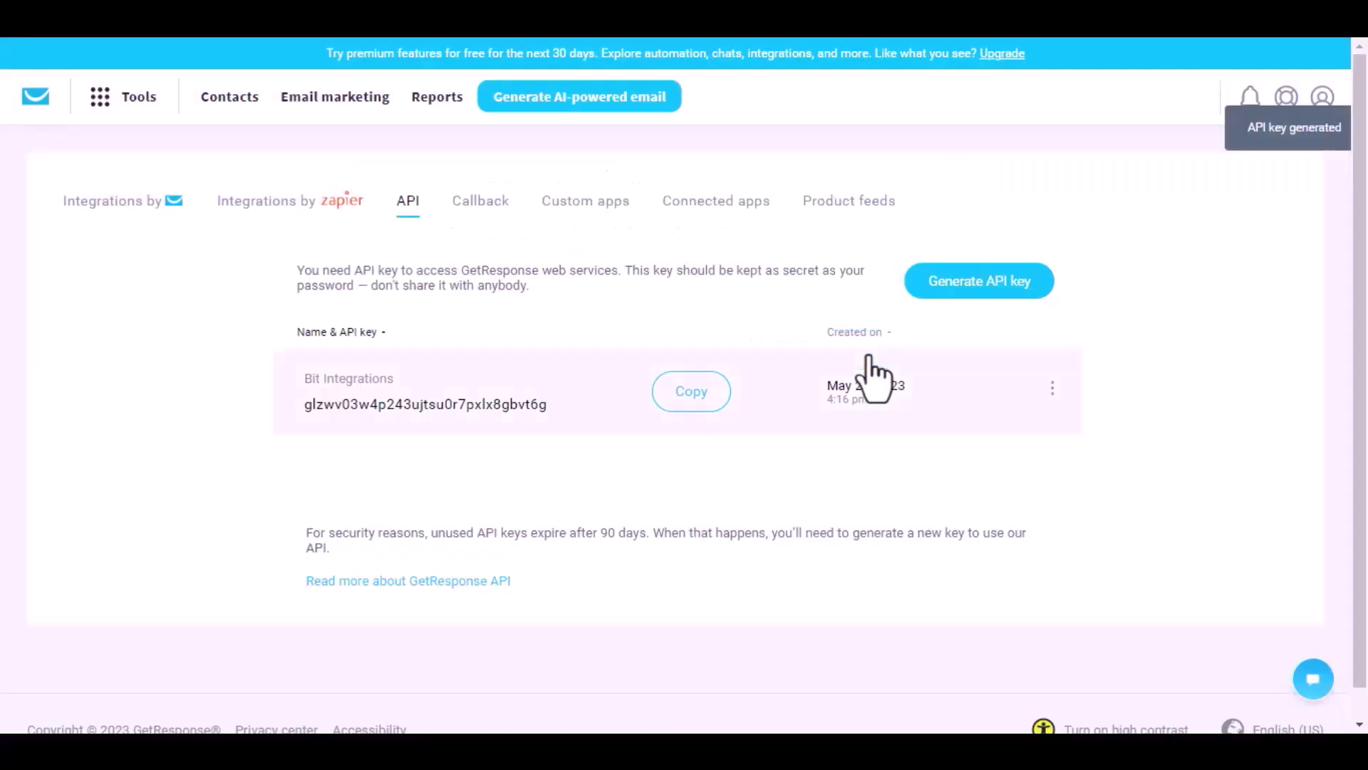
pyautogui.click(690, 396)
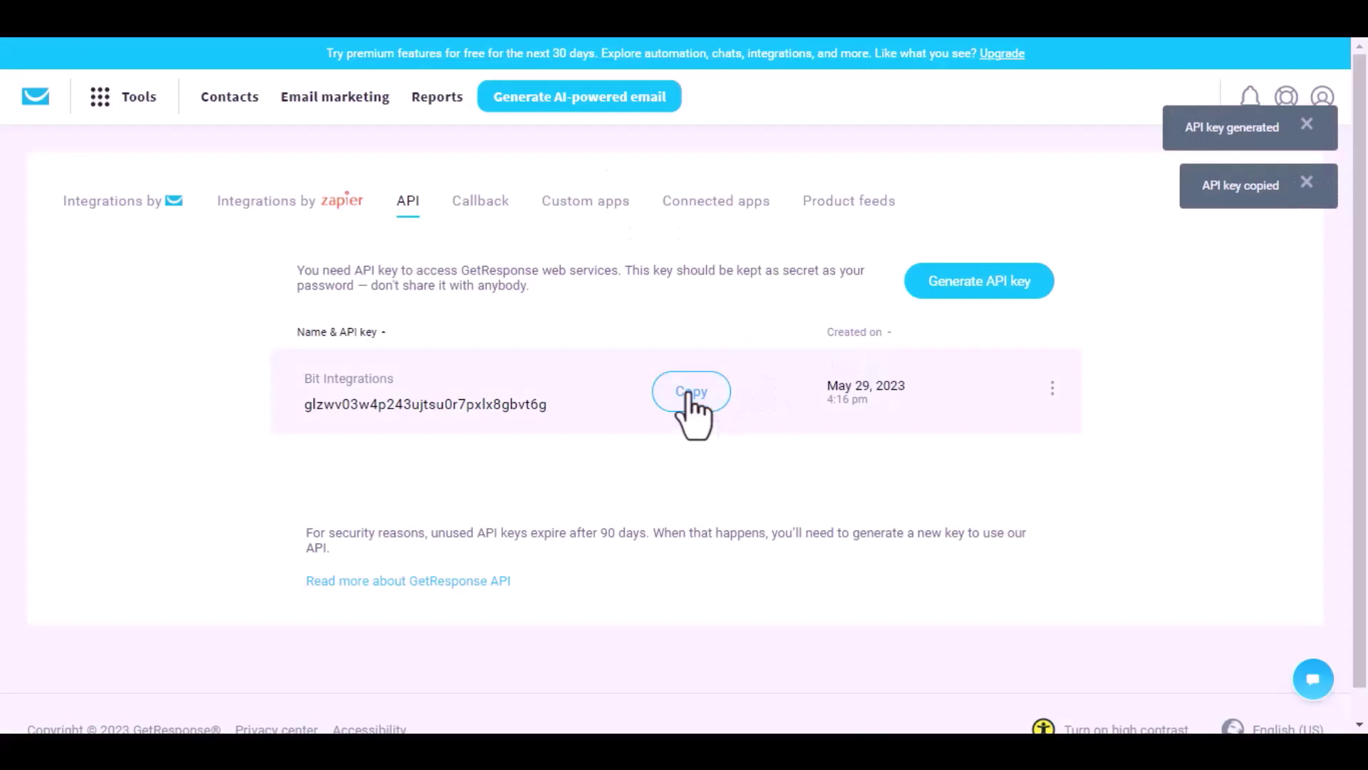
# Paste the GetResponse key into the API Token field and authorize the connection
pyautogui.hotkey('ctrl', 'Tab')
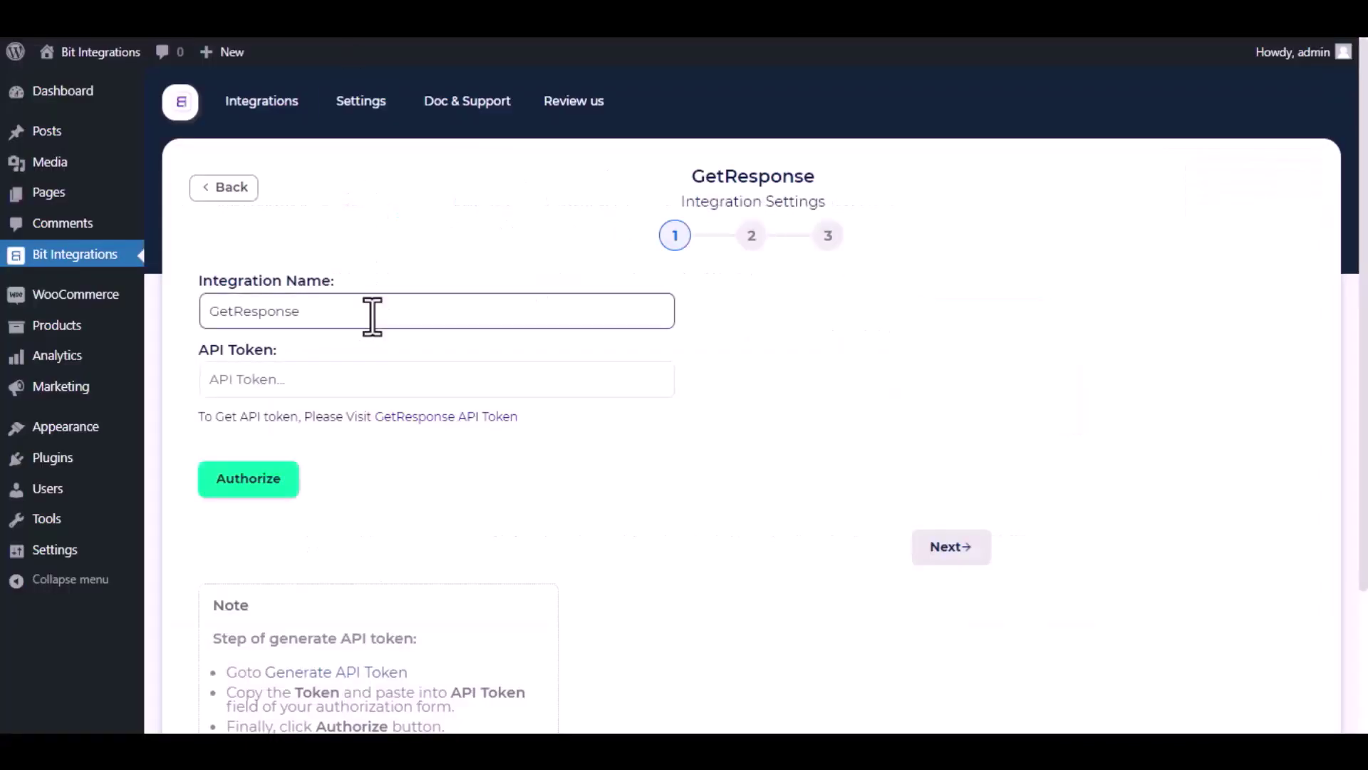
pyautogui.click(372, 379)
pyautogui.hotkey('ctrl', 'v')
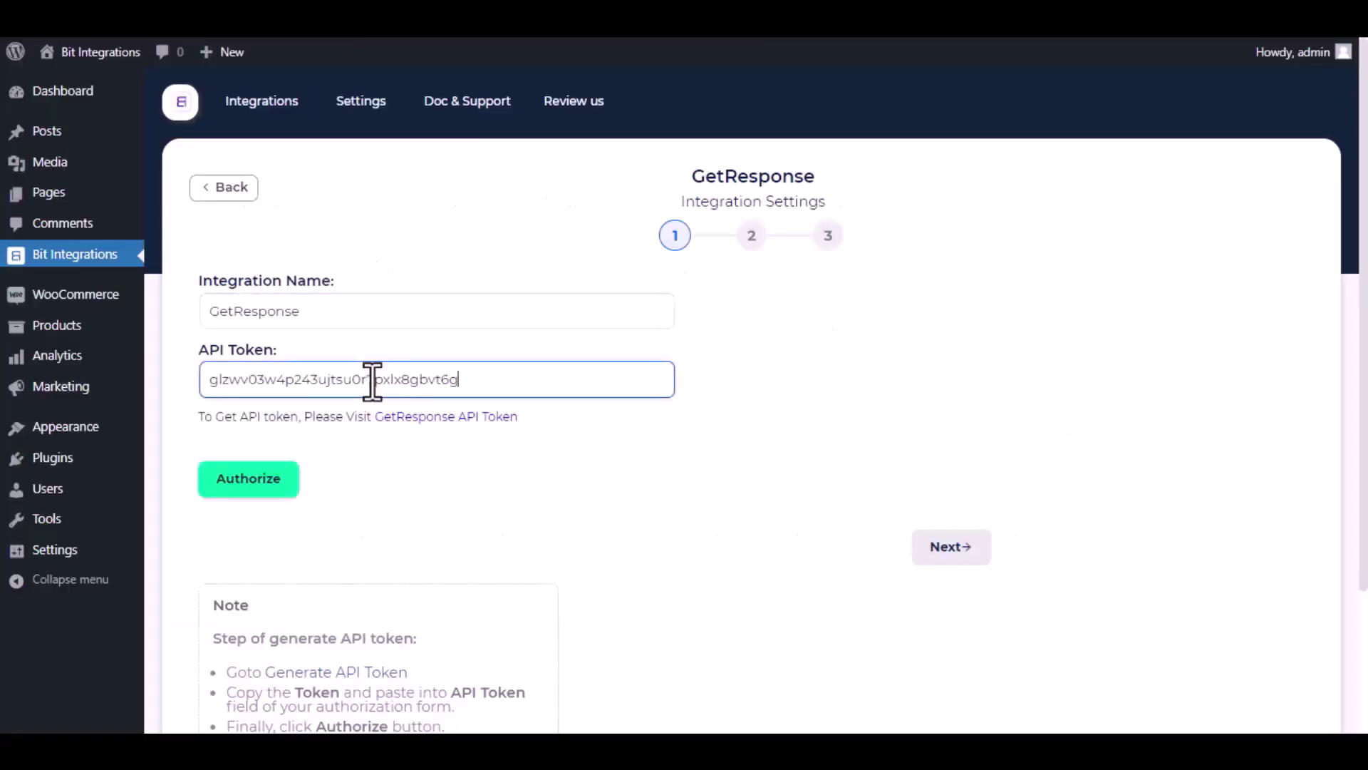
pyautogui.click(379, 452)
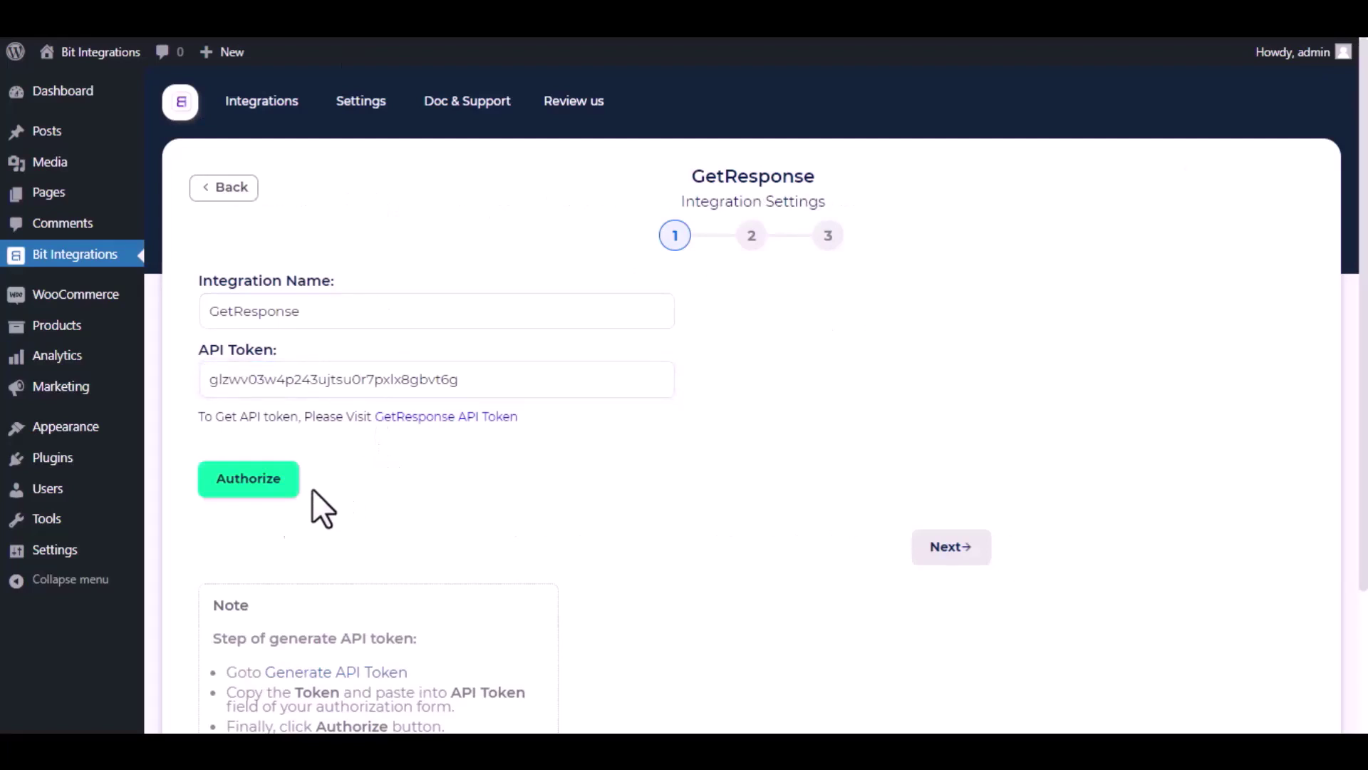
pyautogui.click(268, 484)
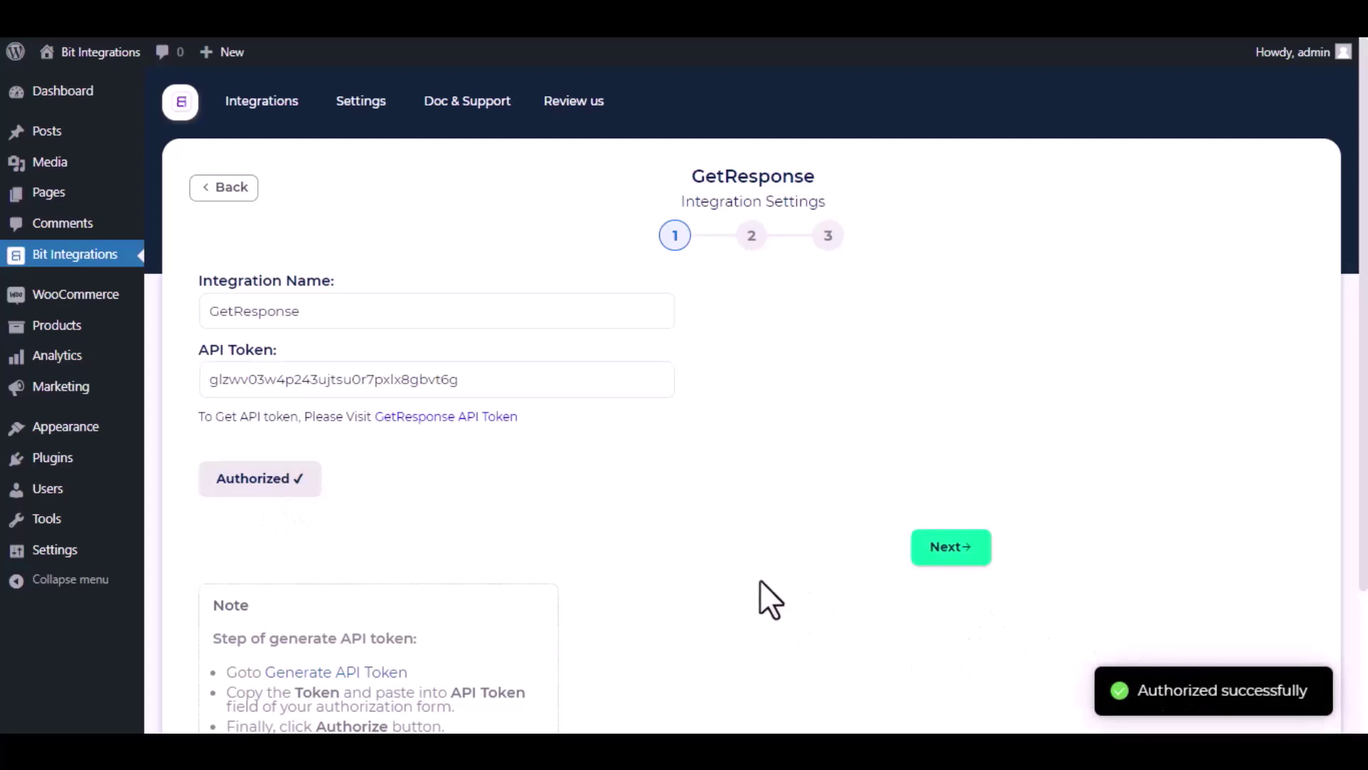
# Choose the Bit Integrations campaign and map the form's Email field to GetResponse Email
pyautogui.click(951, 547)
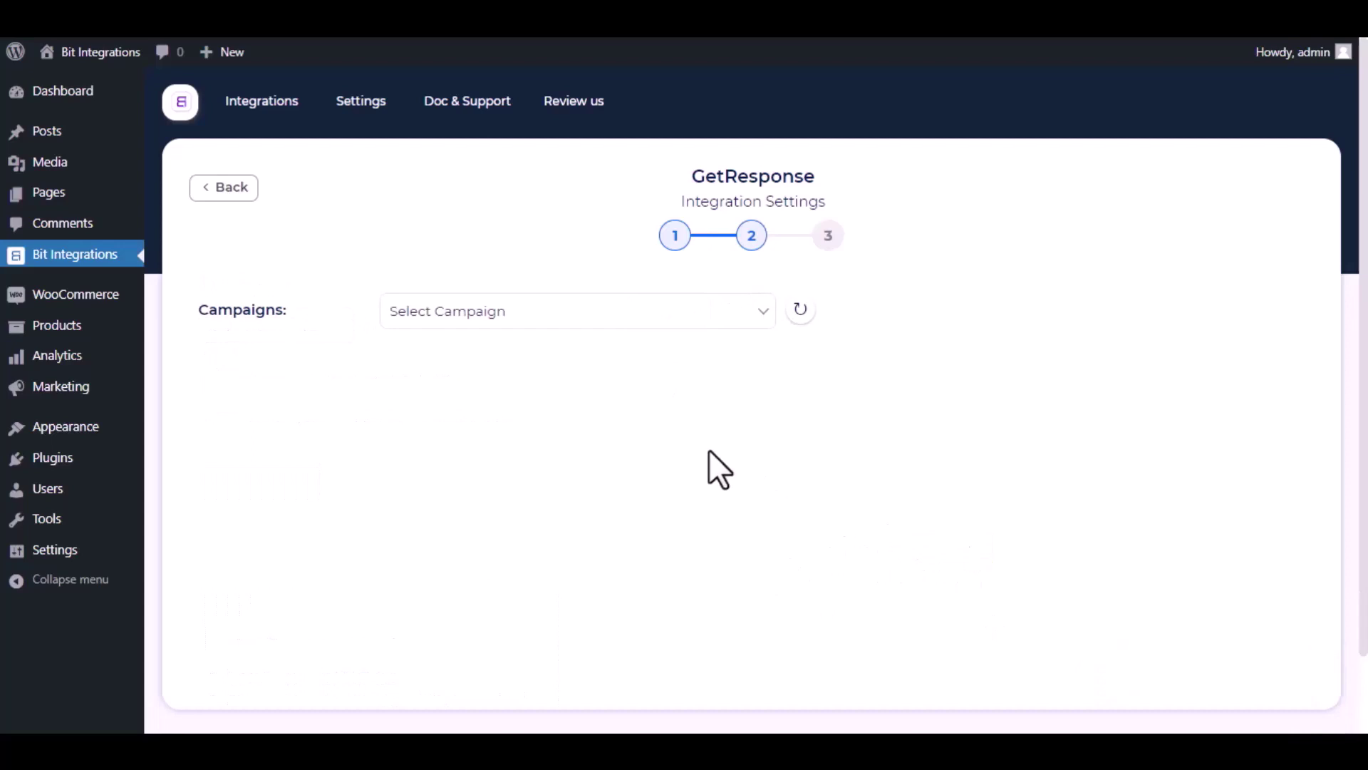
pyautogui.click(604, 321)
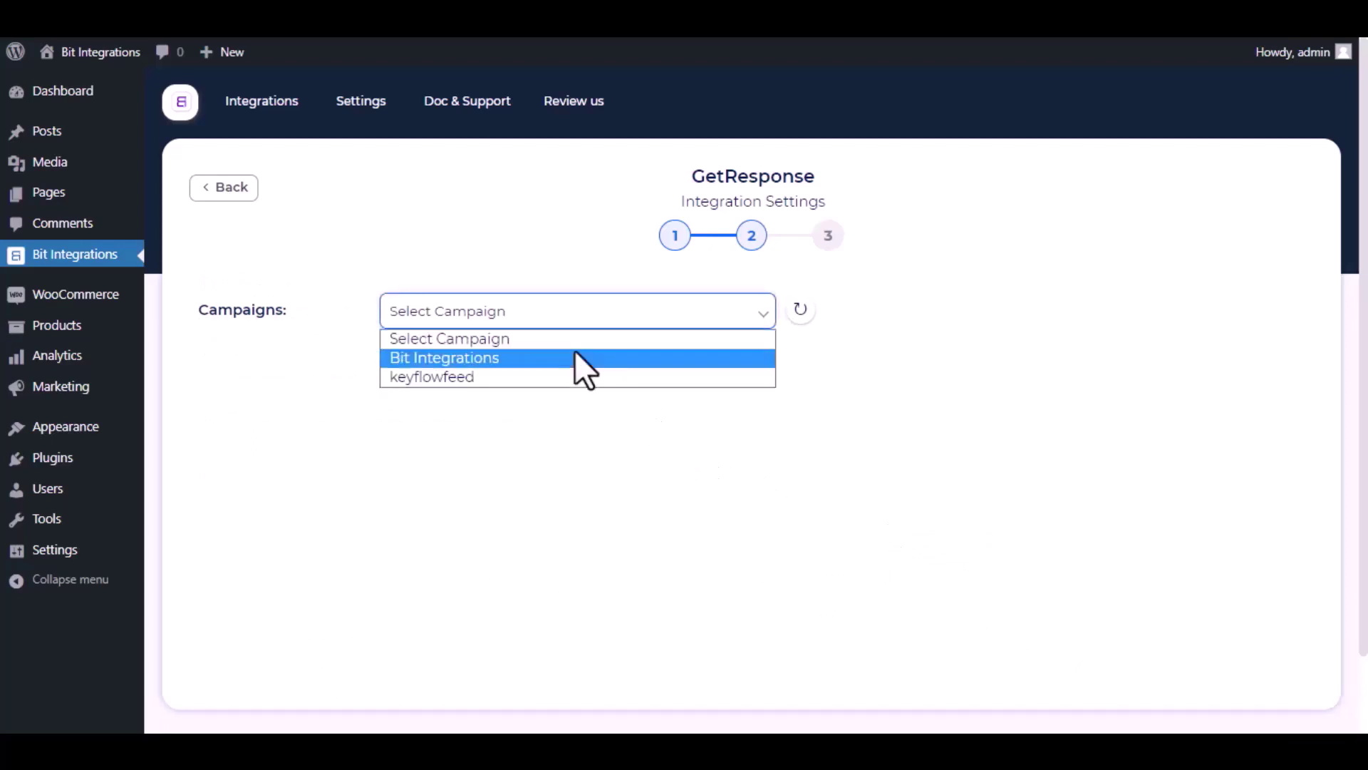
pyautogui.click(574, 354)
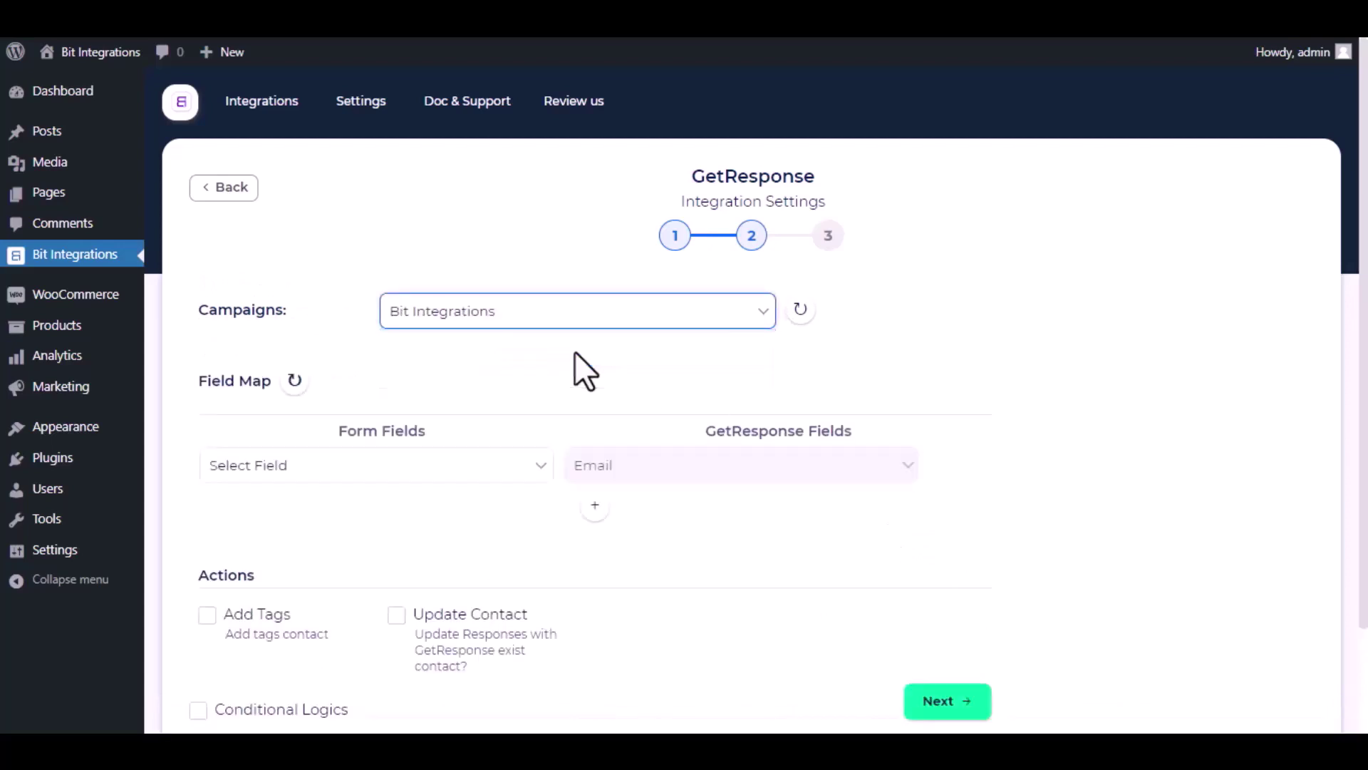
pyautogui.click(515, 466)
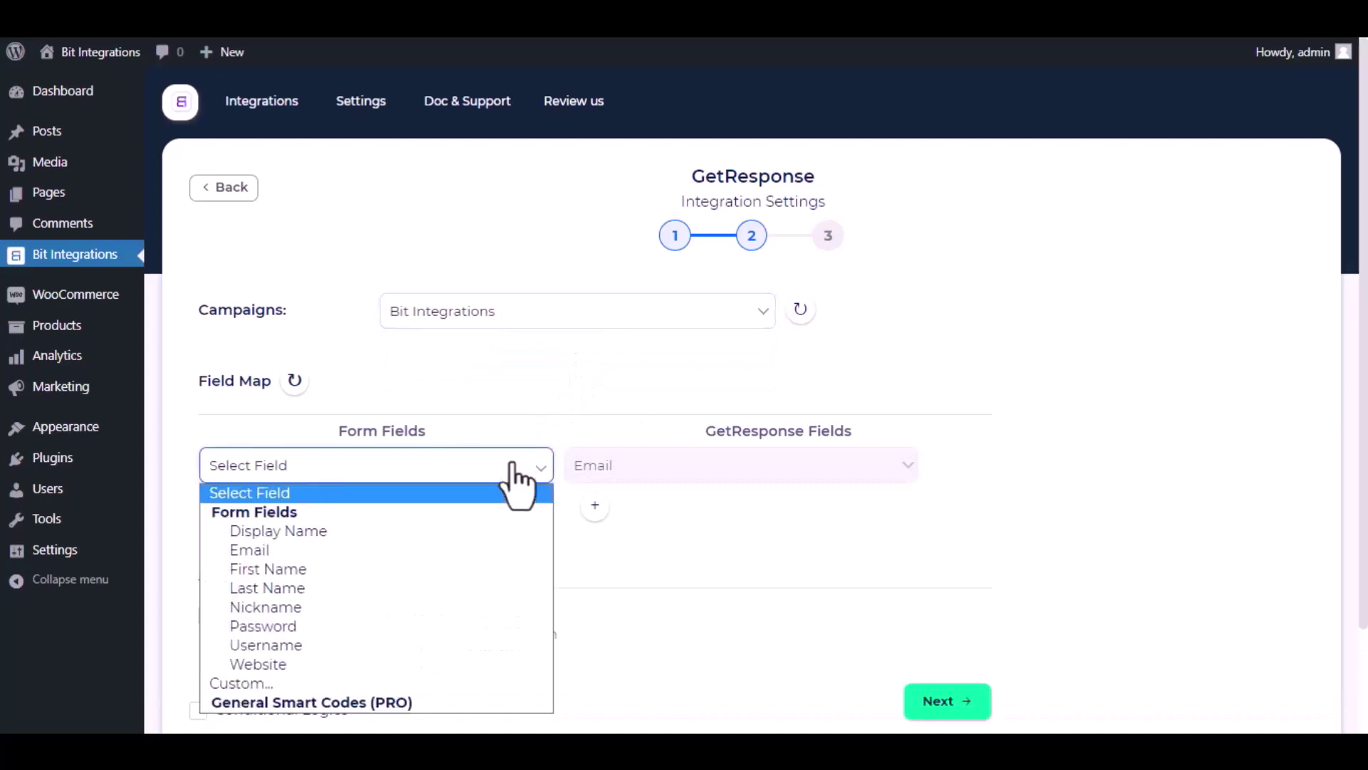
pyautogui.click(403, 550)
# Add a second mapping row linking Display Name to GetResponse Name
pyautogui.click(595, 506)
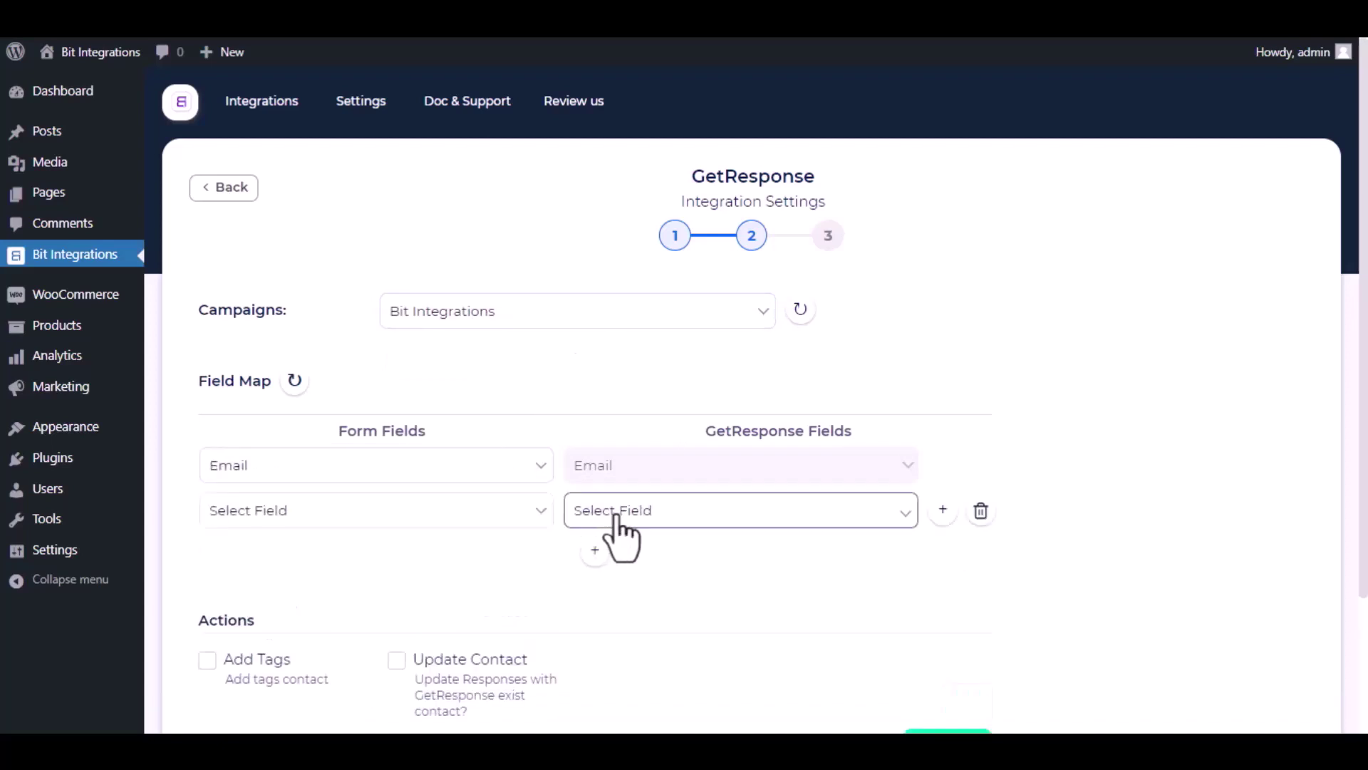
pyautogui.click(617, 516)
pyautogui.click(596, 157)
pyautogui.click(451, 519)
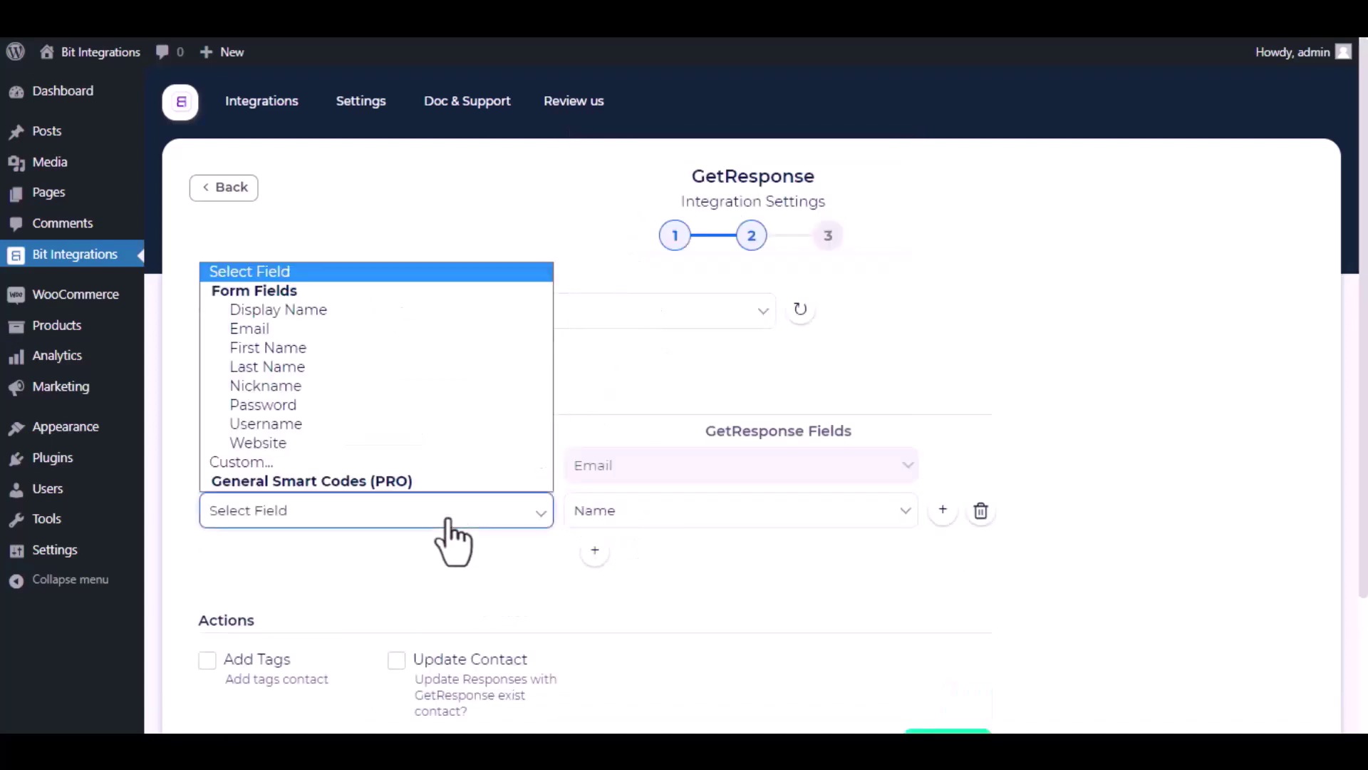
pyautogui.click(348, 315)
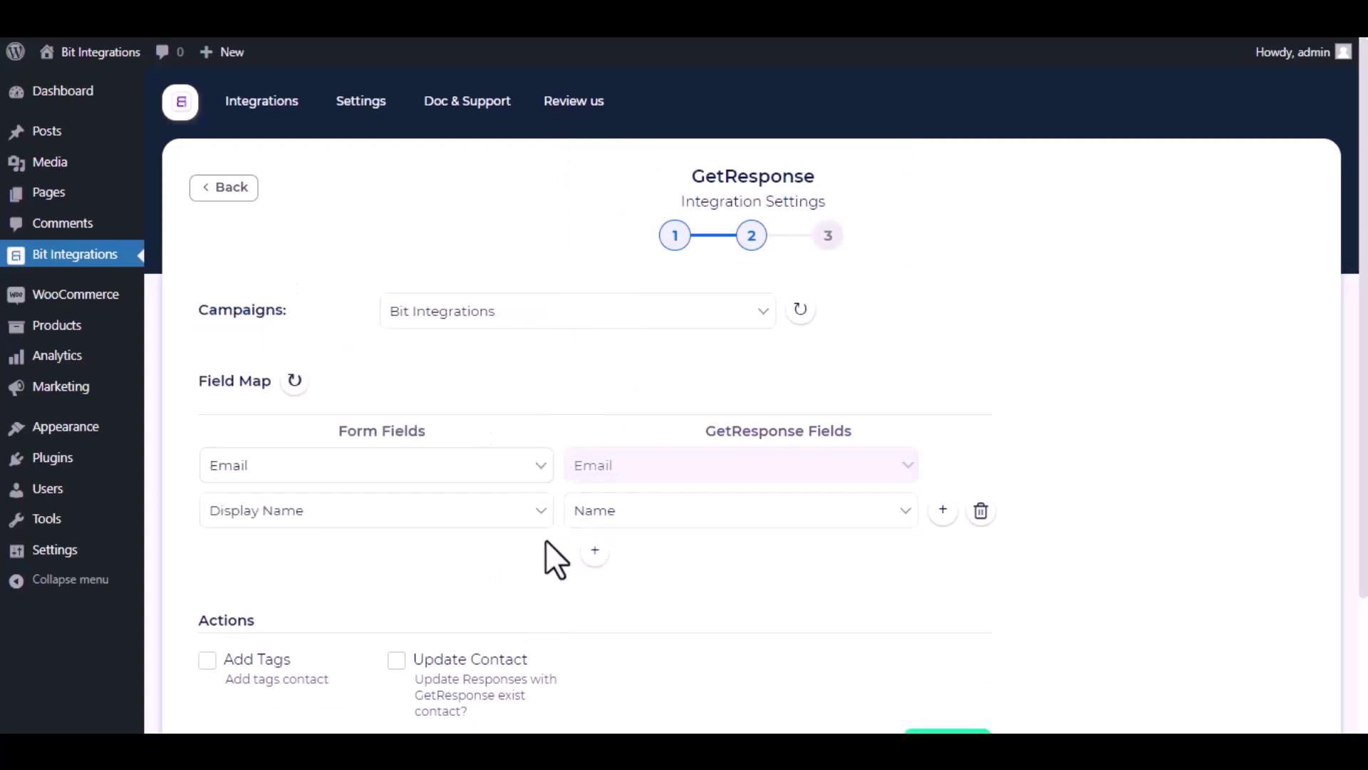
pyautogui.scroll(-3, 546, 549)
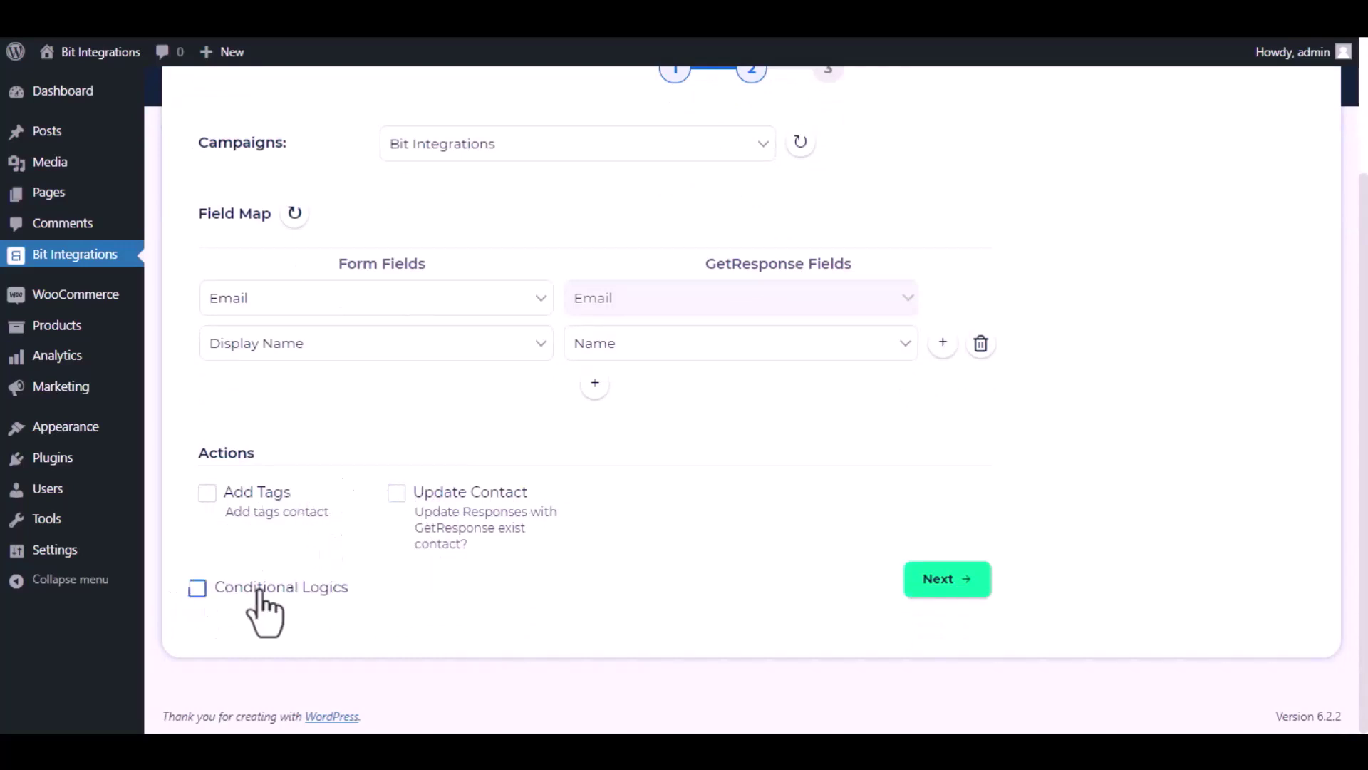
# Leave Conditional Logics off, go to step 3 and Finish & Save the integration
pyautogui.click(219, 598)
pyautogui.scroll(-3, 352, 632)
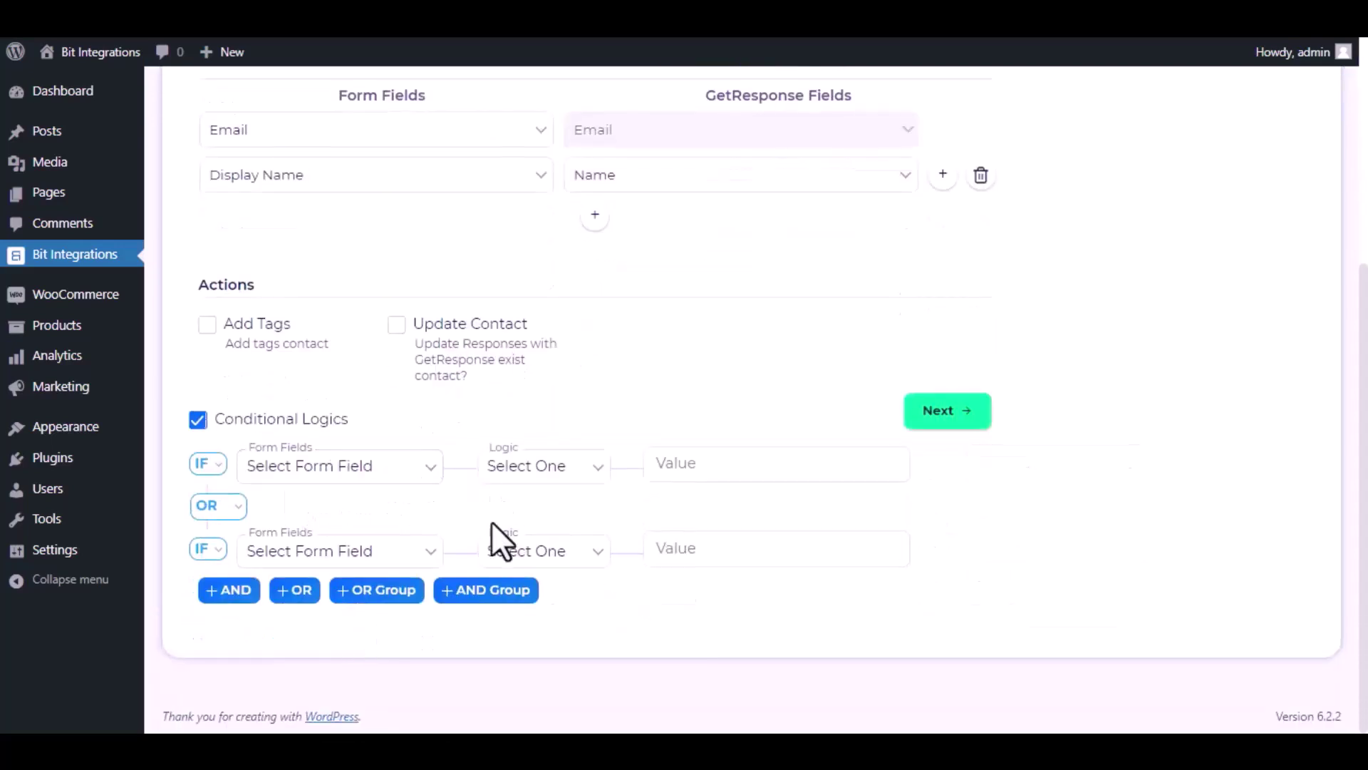
pyautogui.click(199, 420)
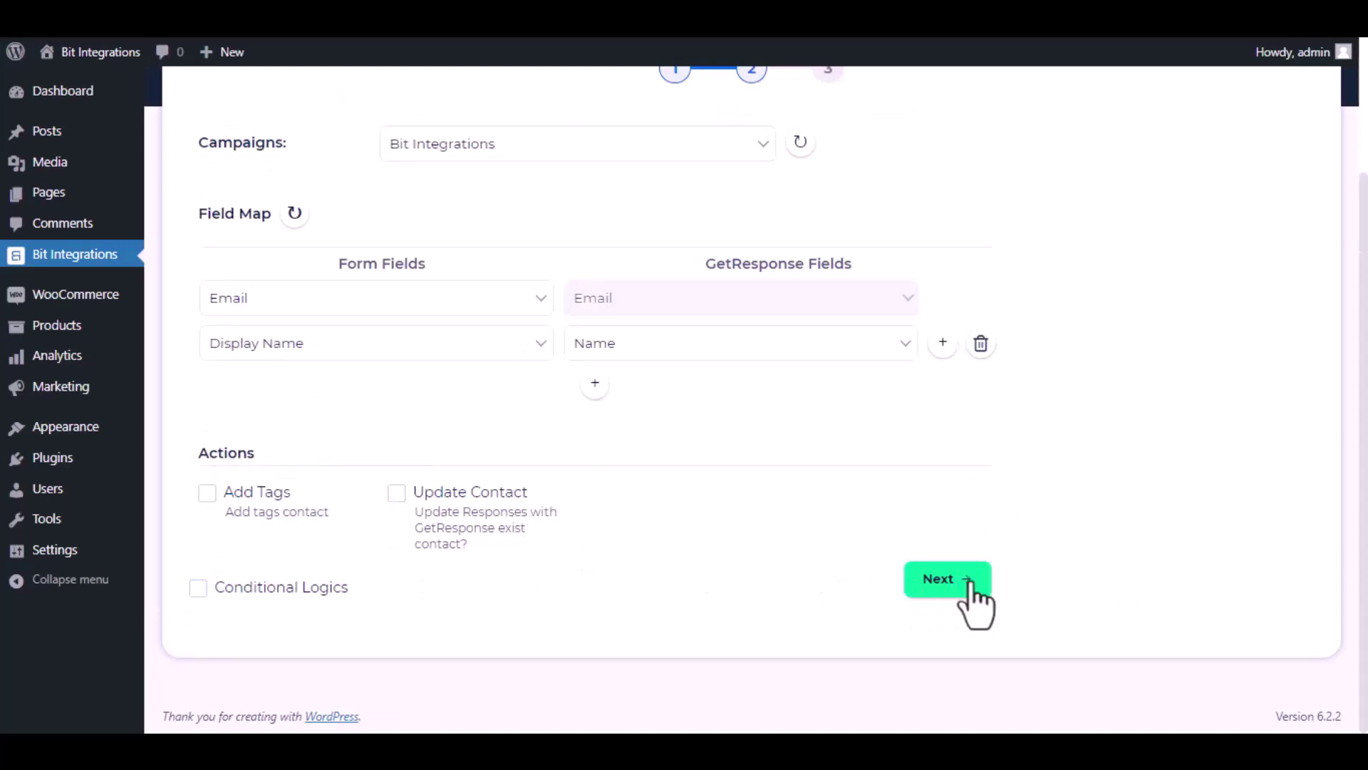
pyautogui.click(950, 588)
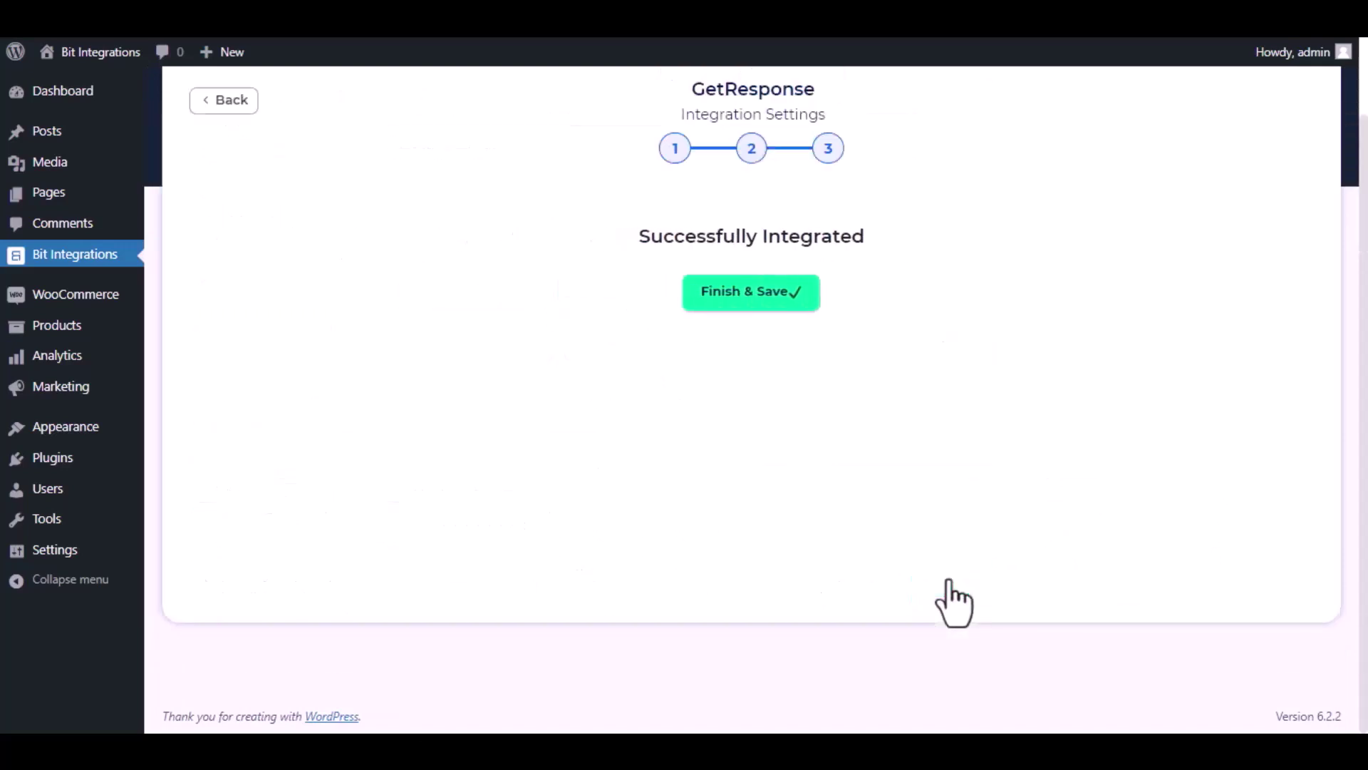
pyautogui.click(742, 292)
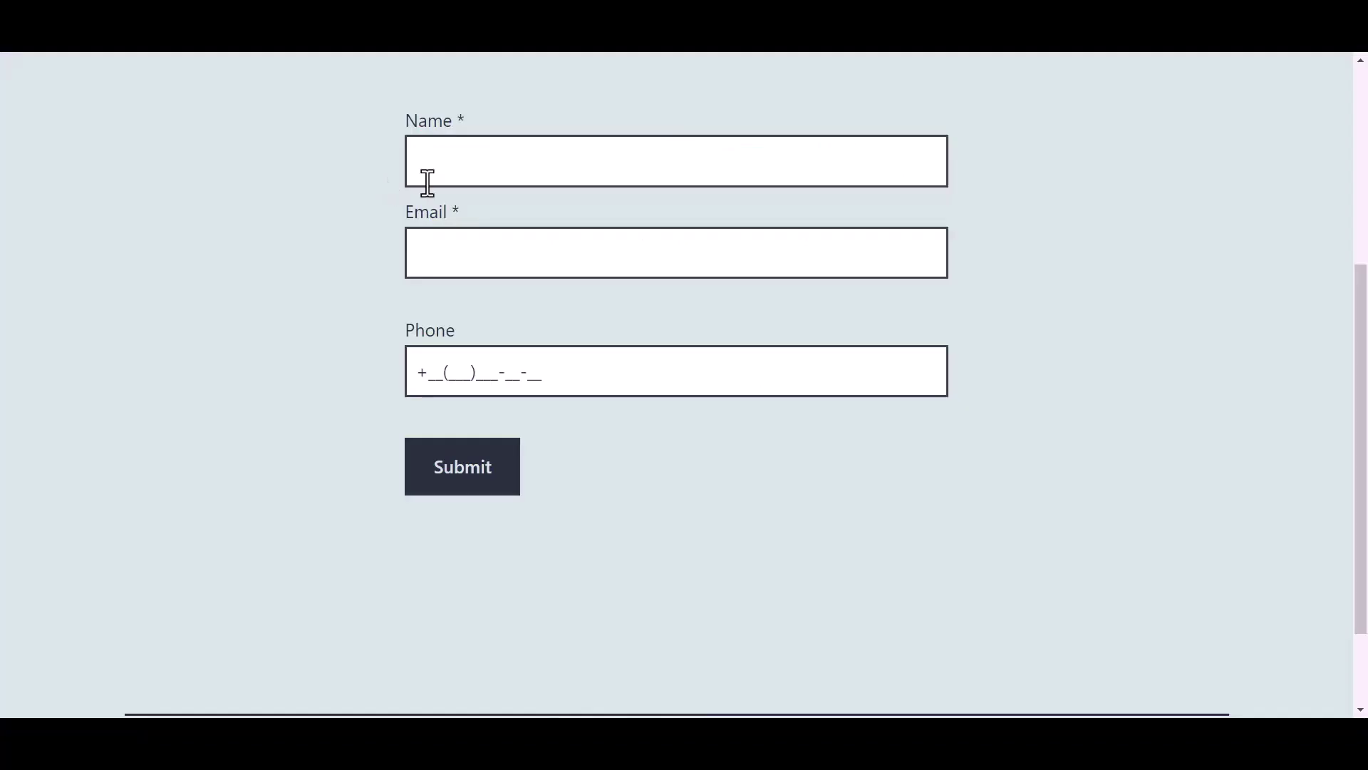
# Submit another test entry with name 'Bit Integrations', an e-mail address and a phone number
pyautogui.click(513, 163)
pyautogui.write('Bit')
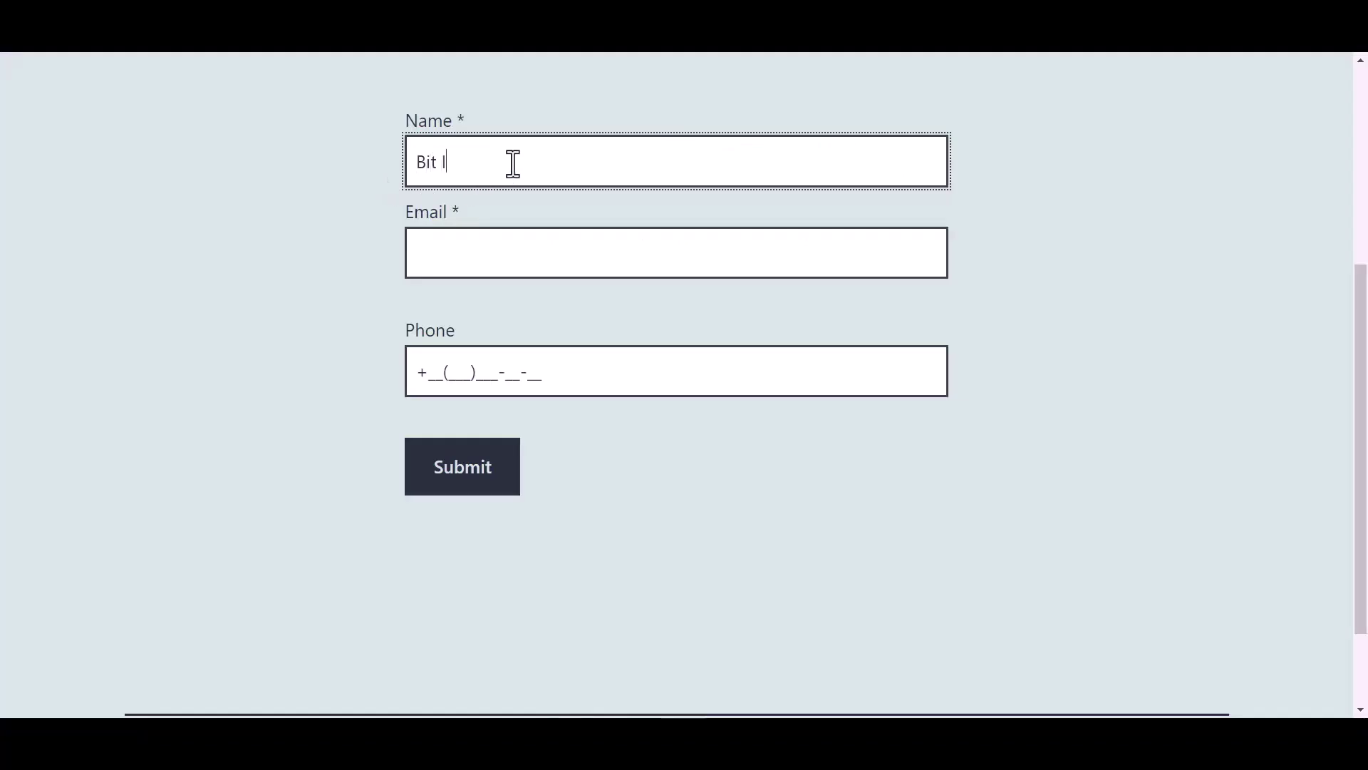
pyautogui.write(' Integrations')
pyautogui.click(470, 251)
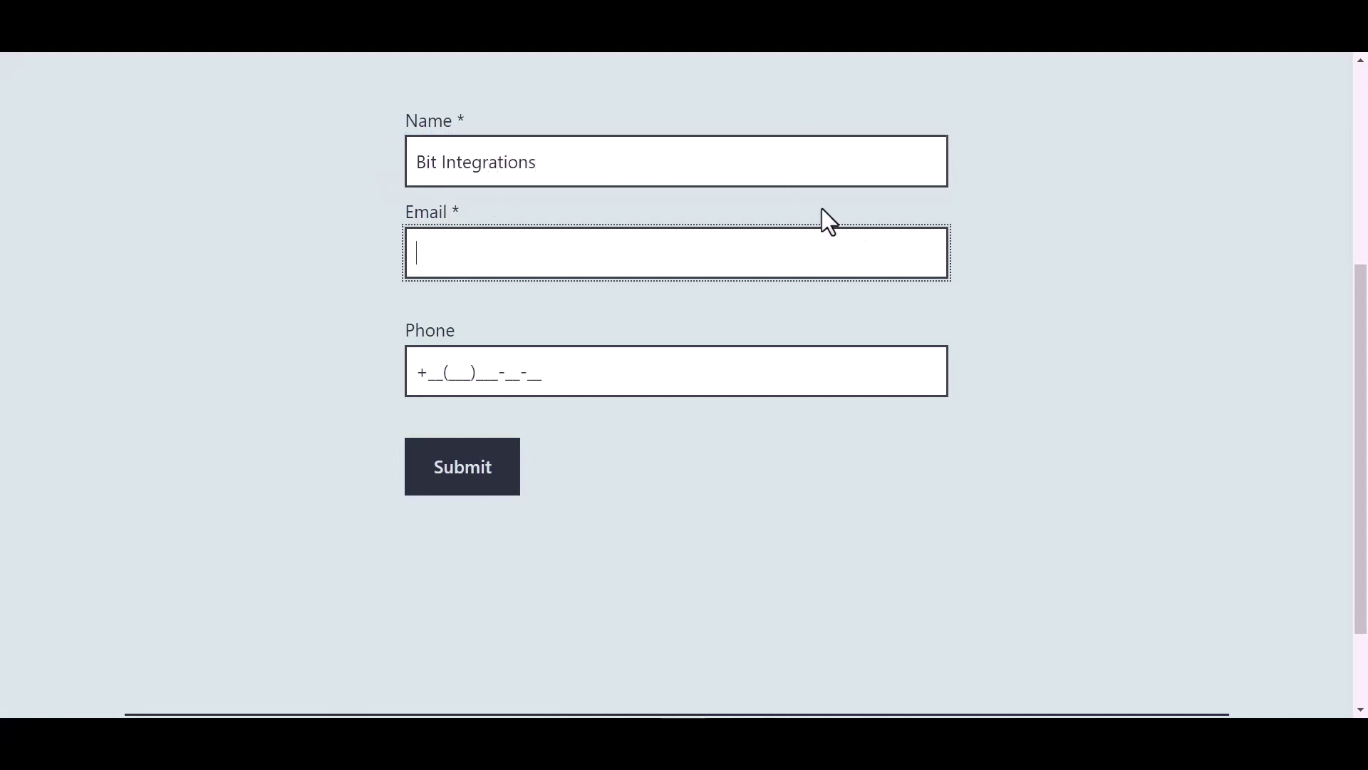
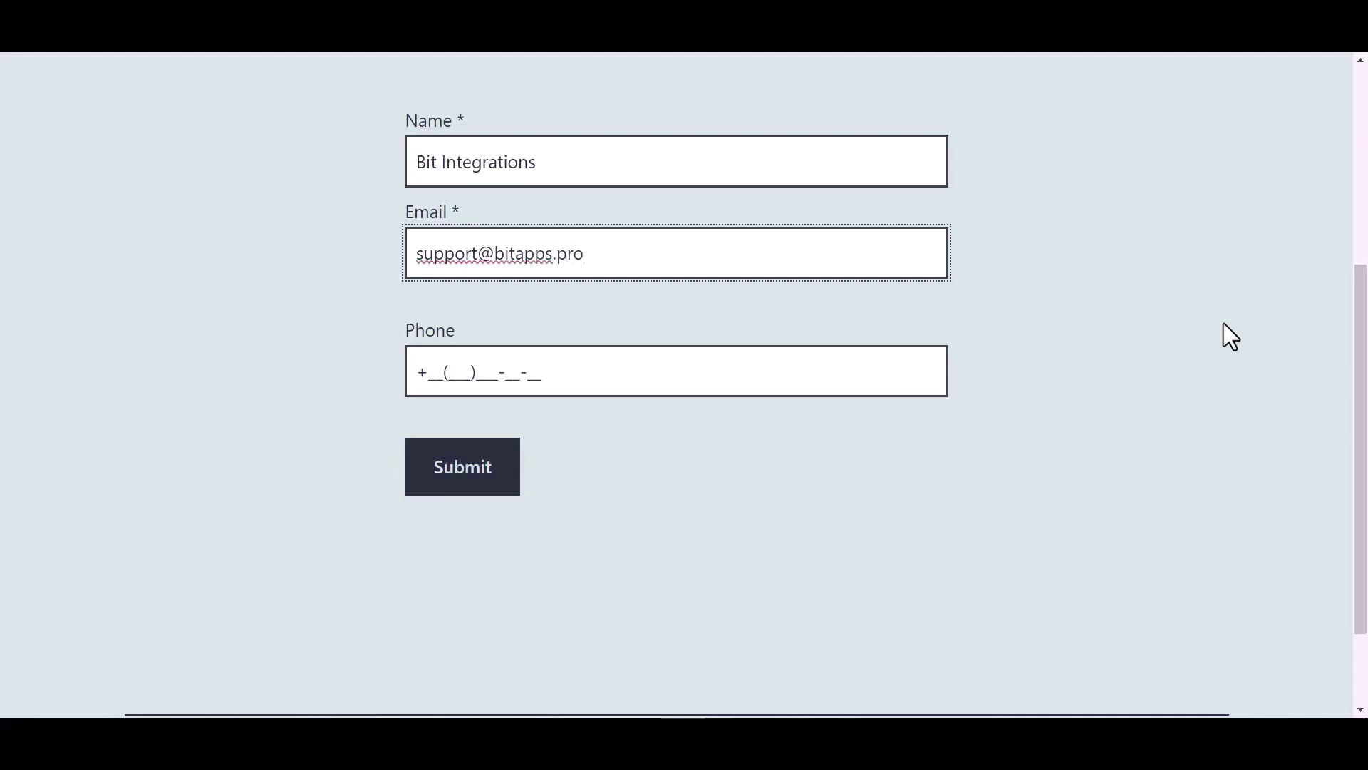
pyautogui.click(527, 372)
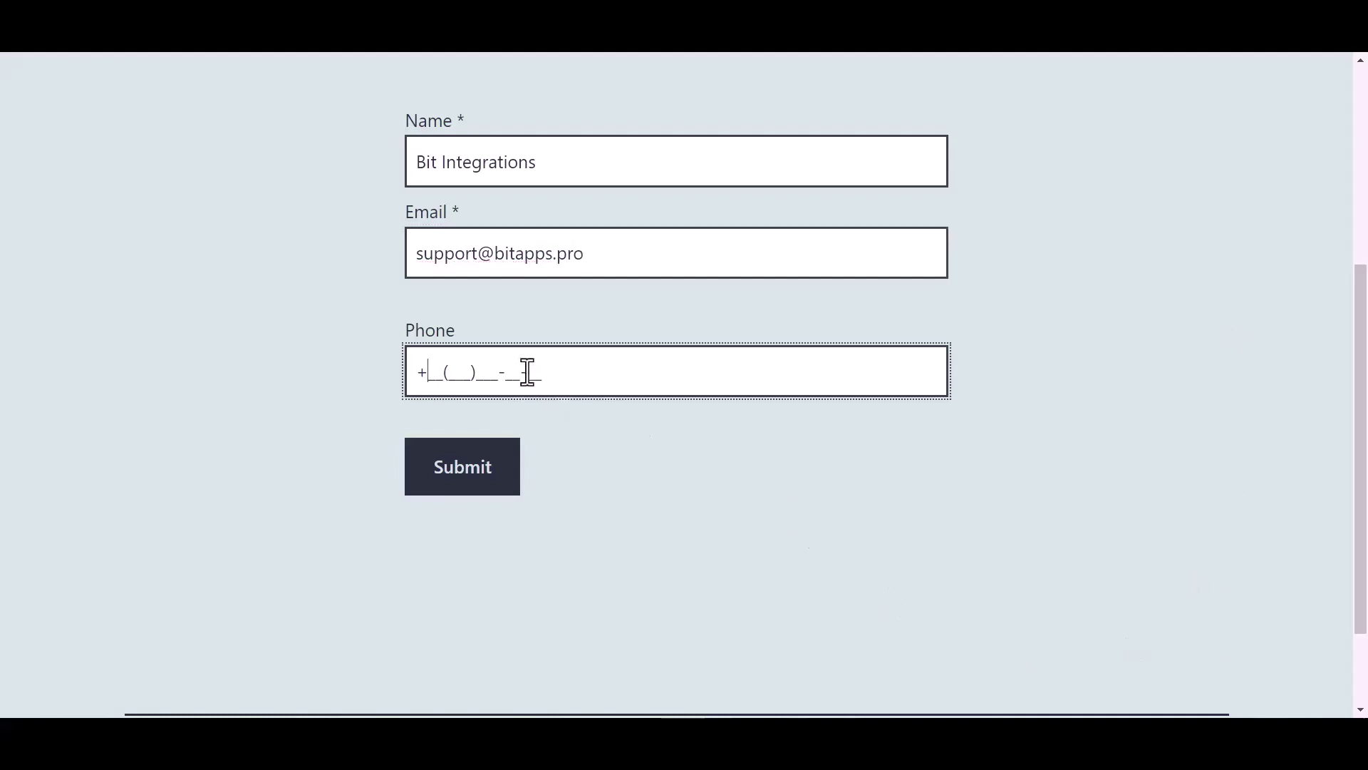
pyautogui.write('44(455)566-6')
pyautogui.click(475, 471)
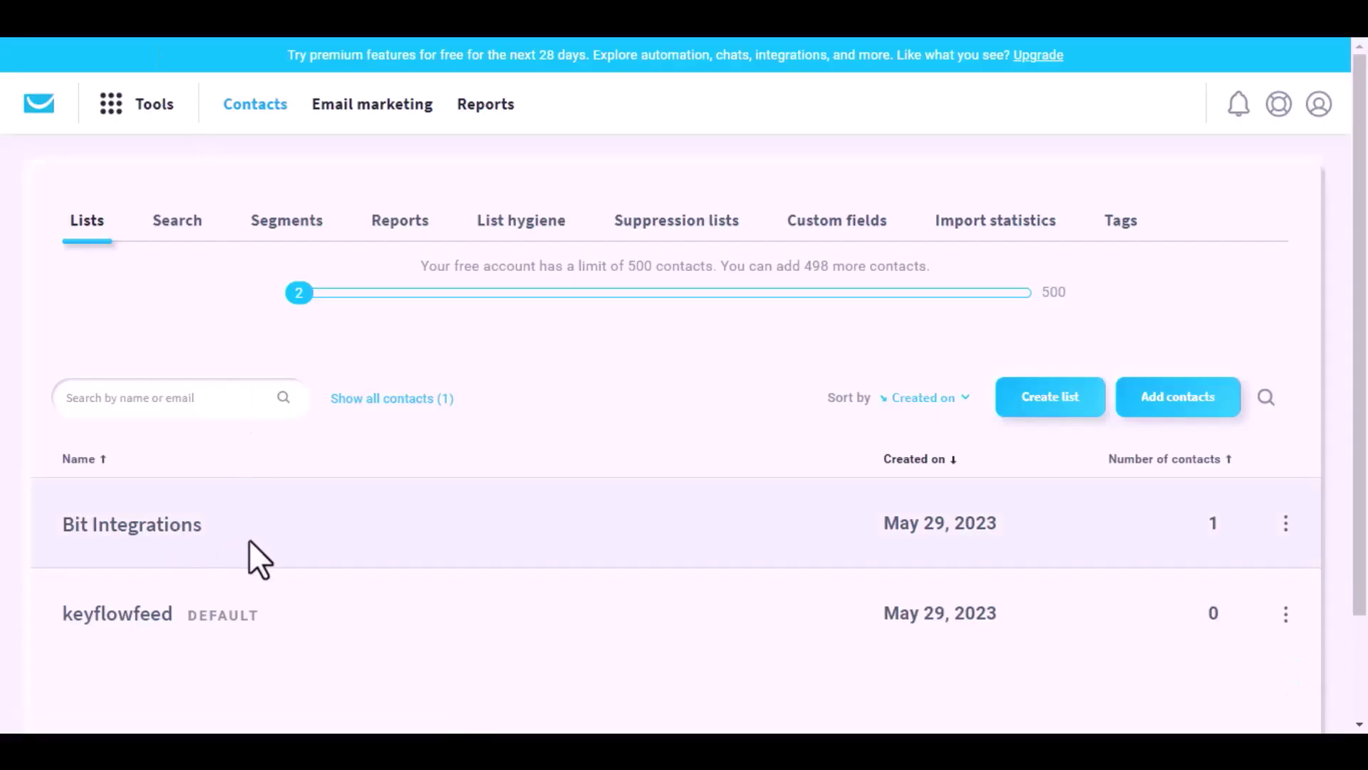
# Open the Bit Integrations list in GetResponse to confirm its one contact from the test submission
pyautogui.click(176, 528)
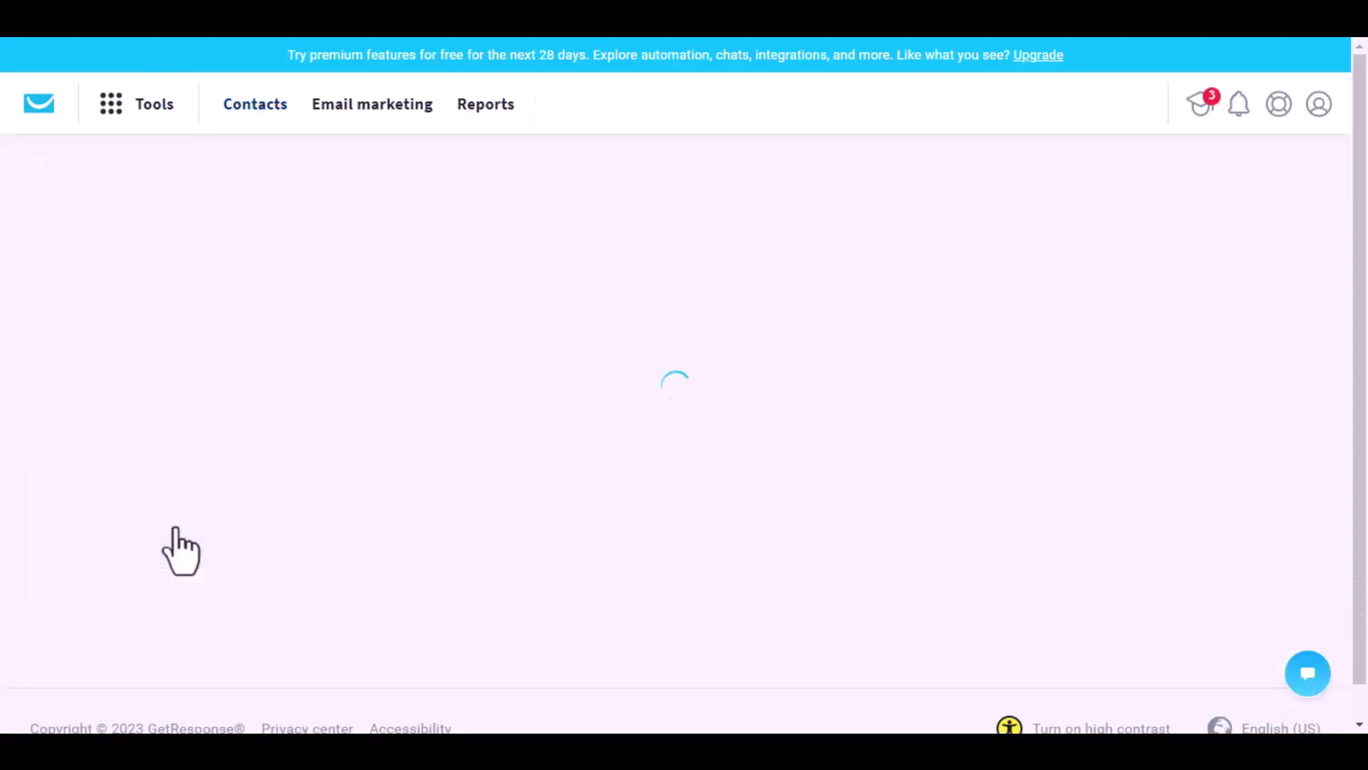